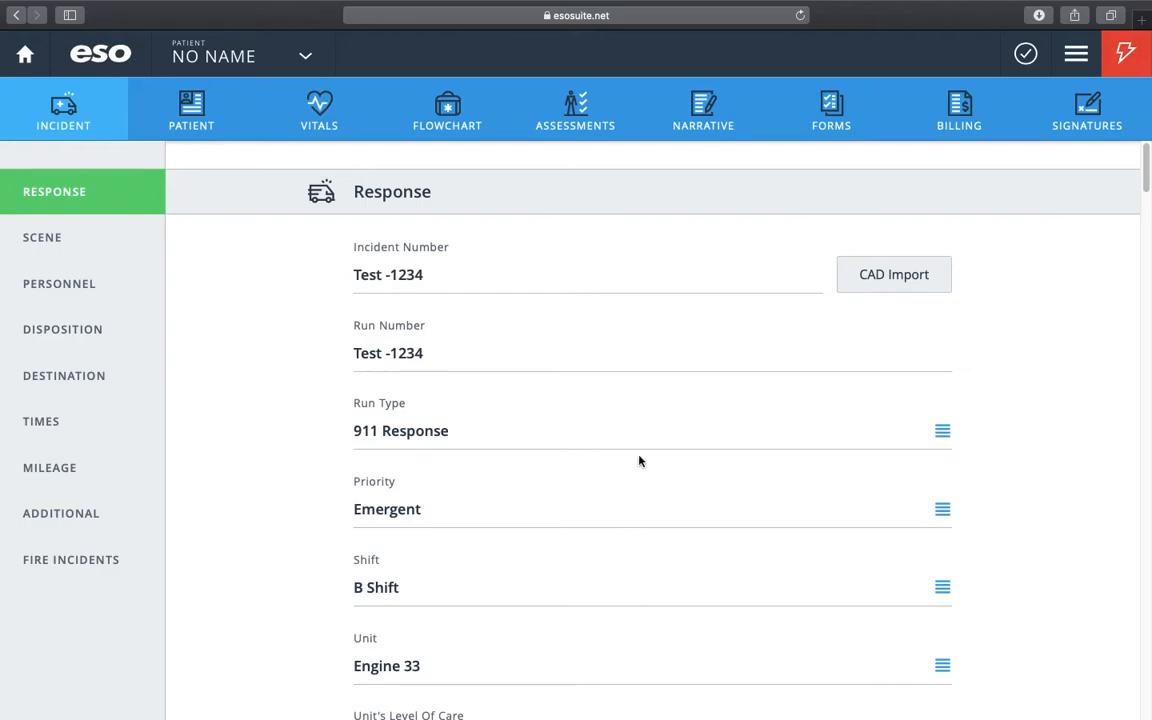
Review the incident's Response details, from incident number and run type to EMD complaint and requester
scroll(215, 395, "down", 5)
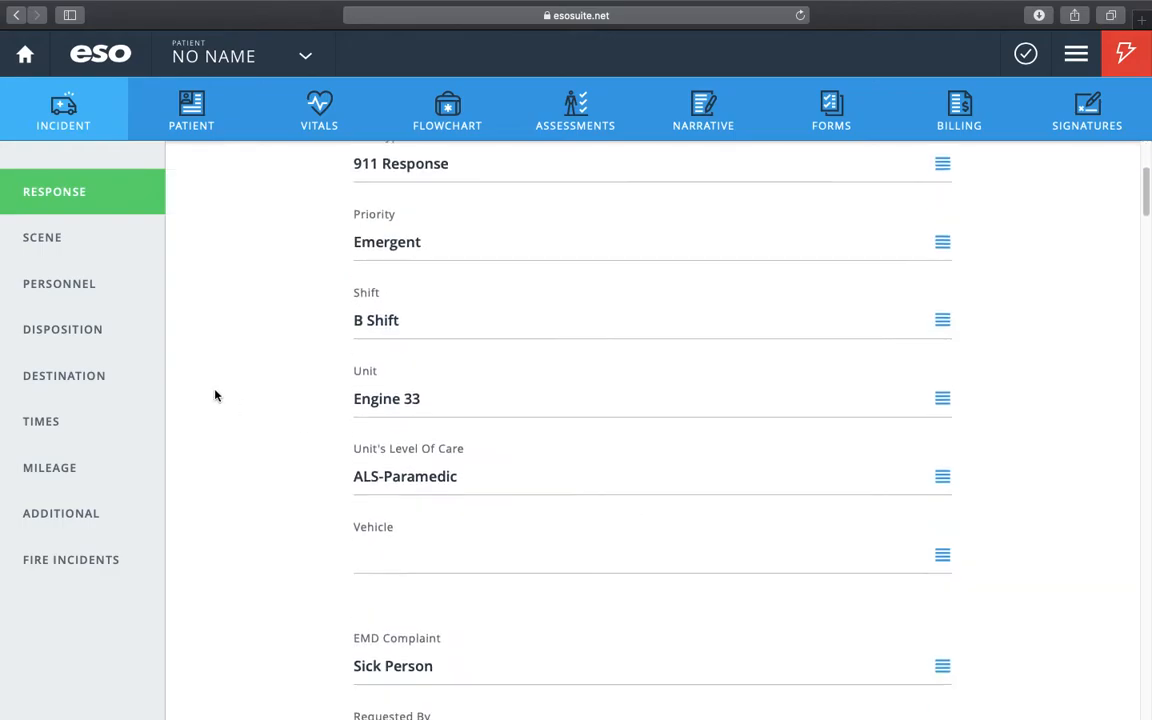
scroll(215, 395, "up", 3)
scroll(215, 395, "up", 2)
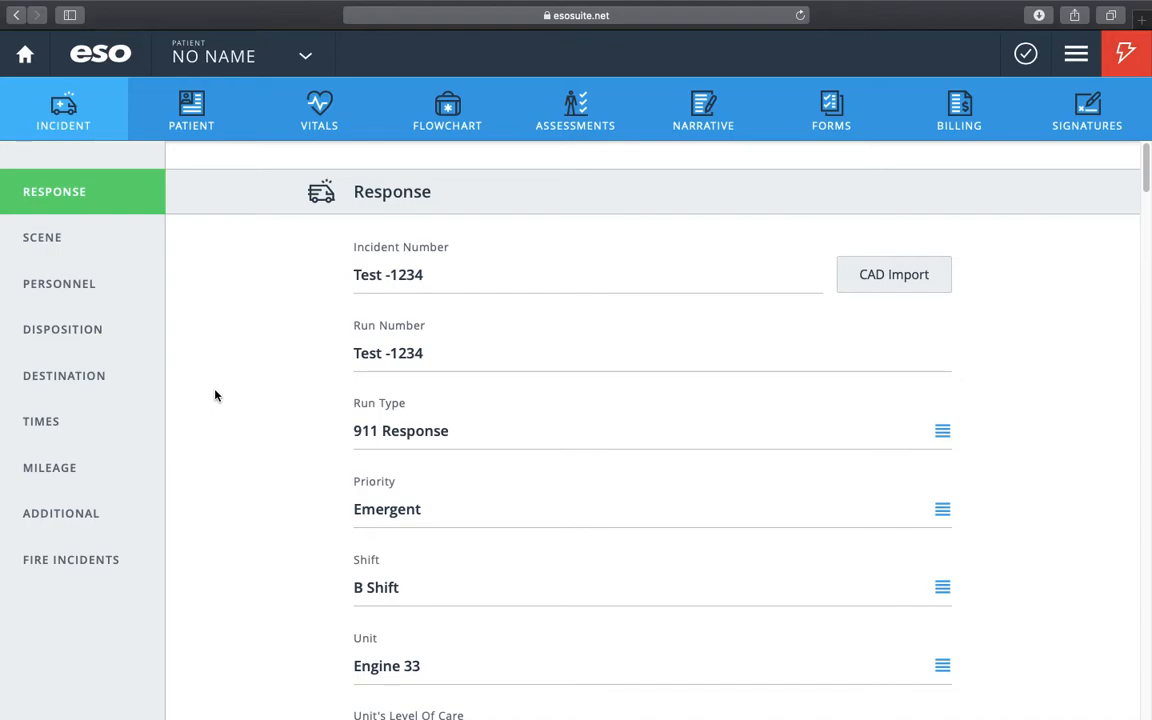
scroll(239, 355, "down", 5)
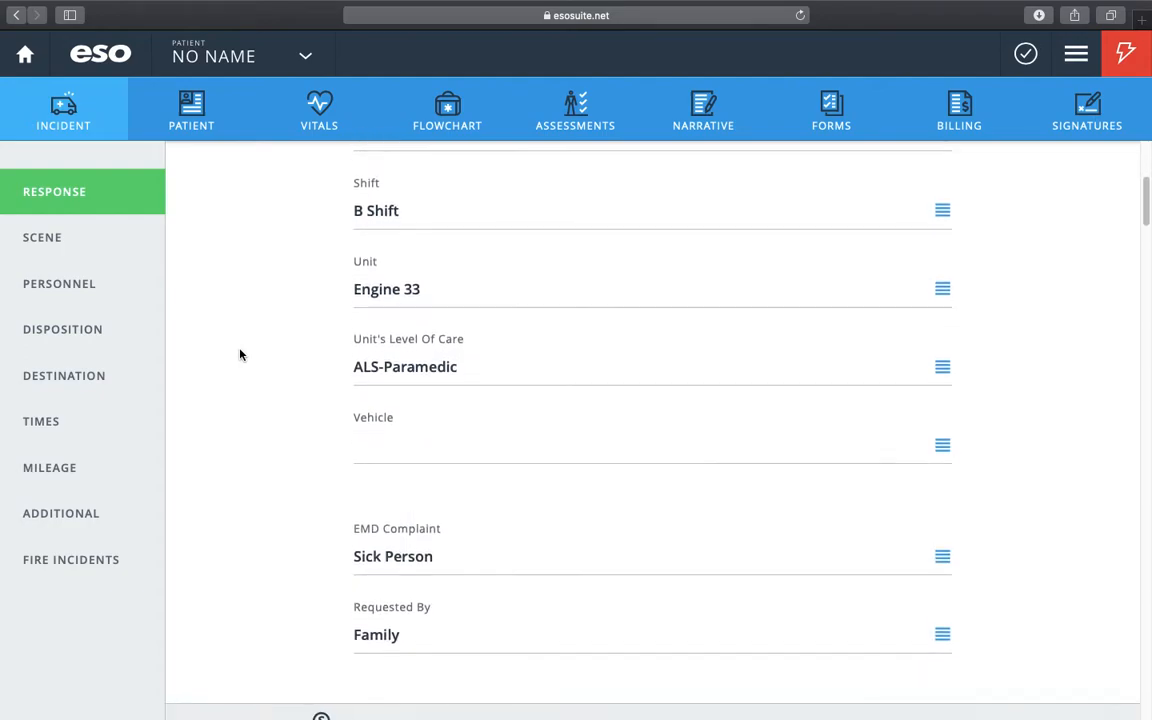
scroll(239, 355, "up", 5)
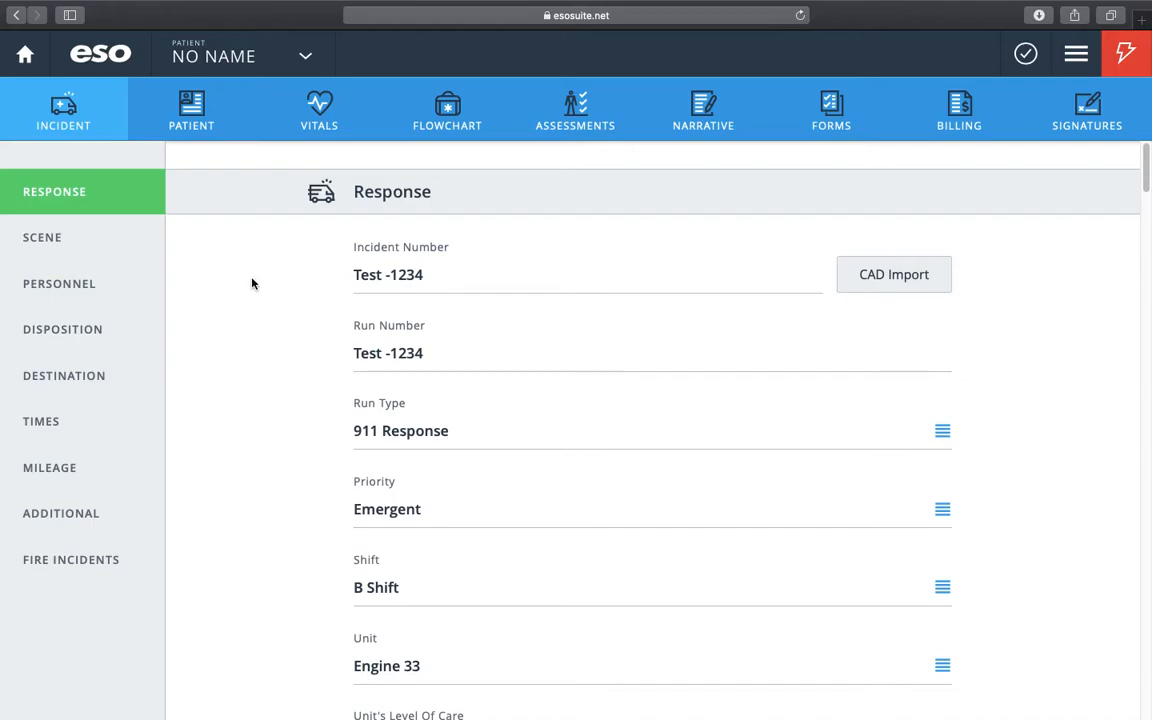
scroll(333, 311, "down", 2)
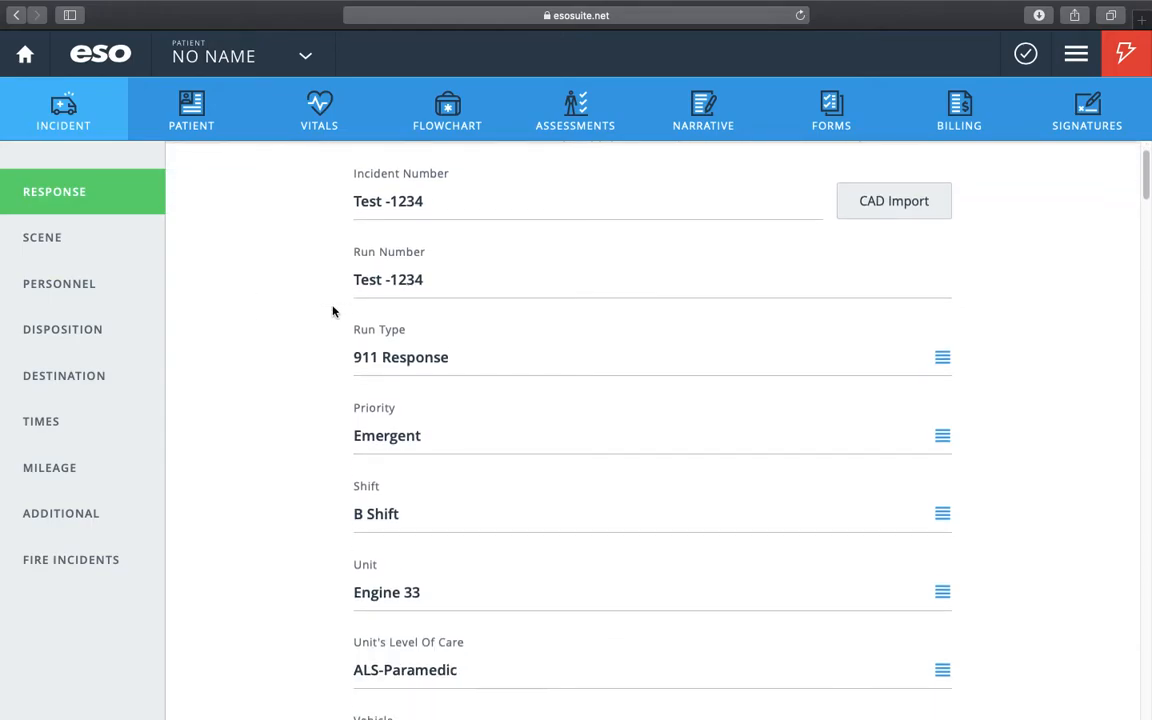
Clear the incident's disposition and set it to Patient Treated, Transferred Care to Another EMS Professional
left_click(62, 325)
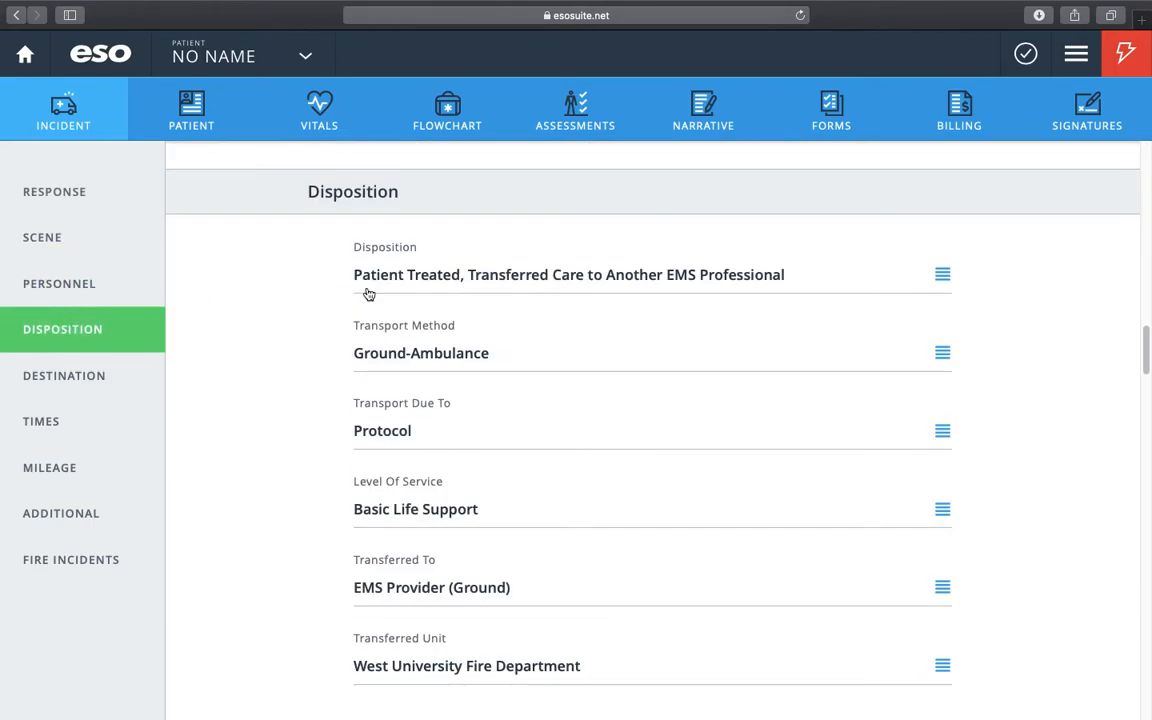
left_click(446, 275)
left_click(797, 234)
left_click(807, 288)
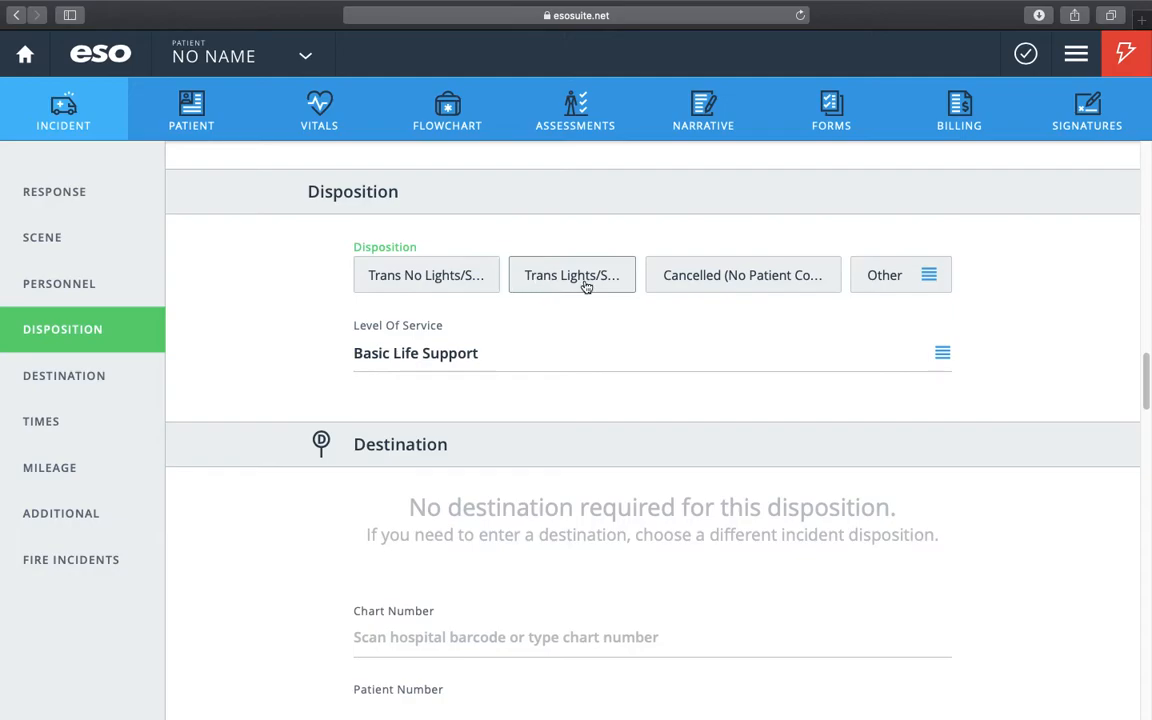
left_click(882, 275)
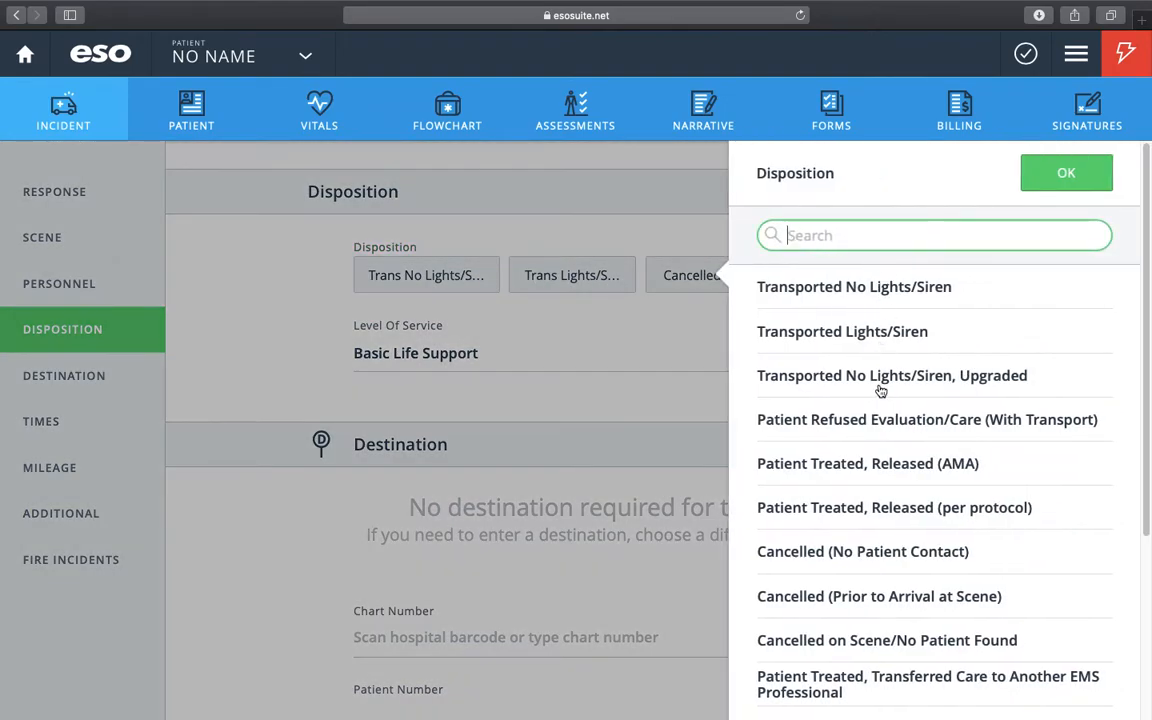
scroll(865, 549, "down", 2)
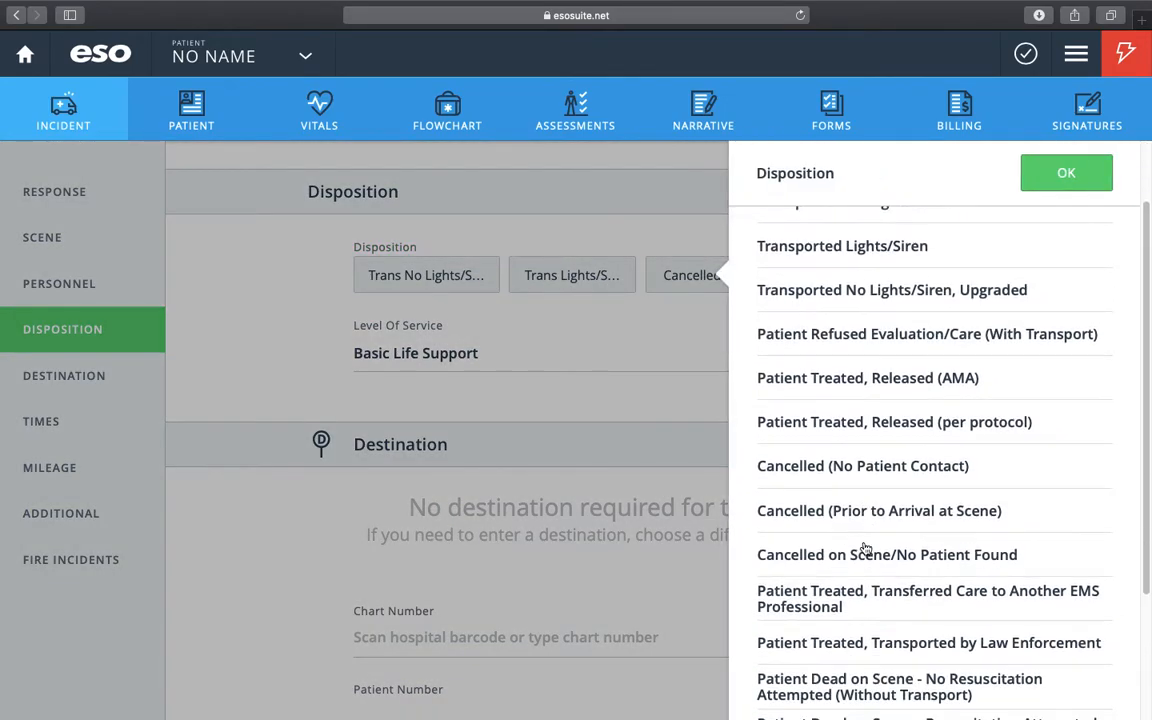
left_click(865, 603)
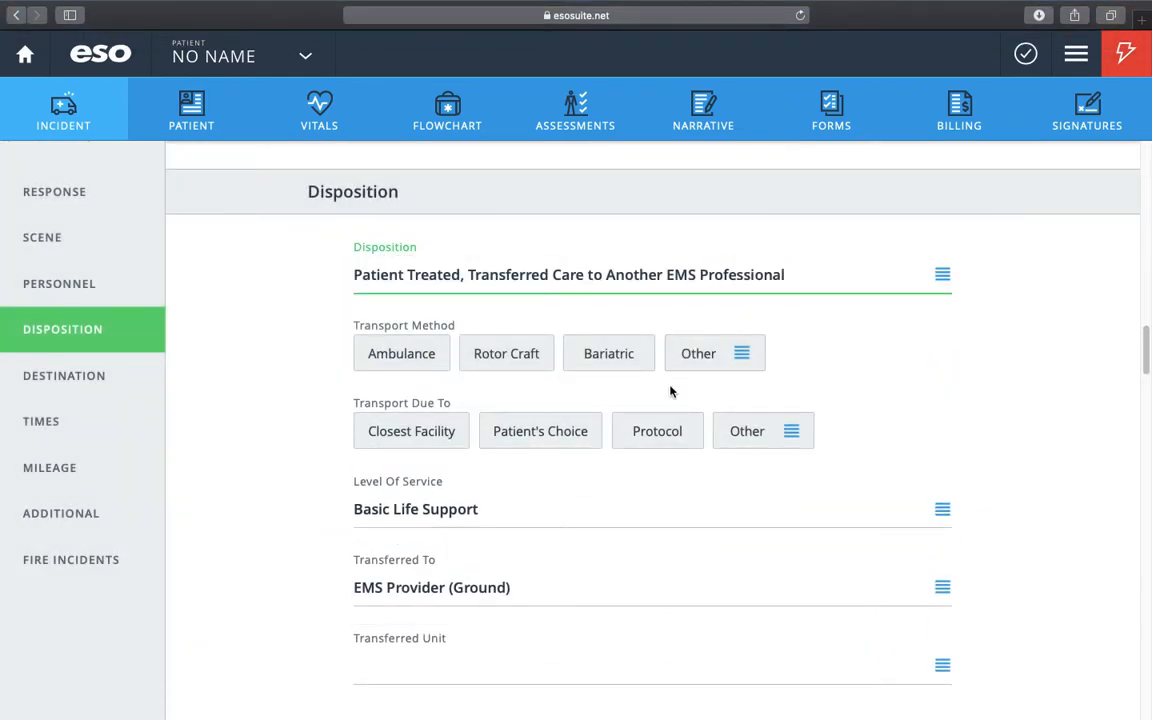
Set the Transport Method to Ground-Ambulance and Transport Due To to Protocol
left_click(695, 353)
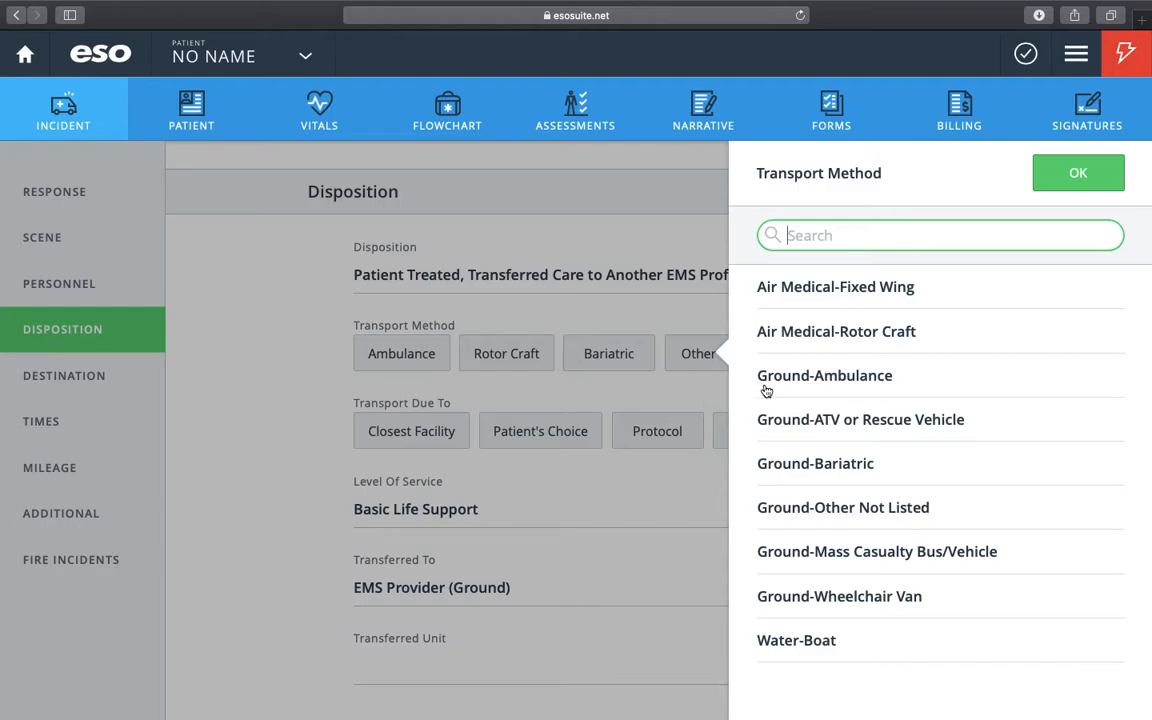
left_click(802, 389)
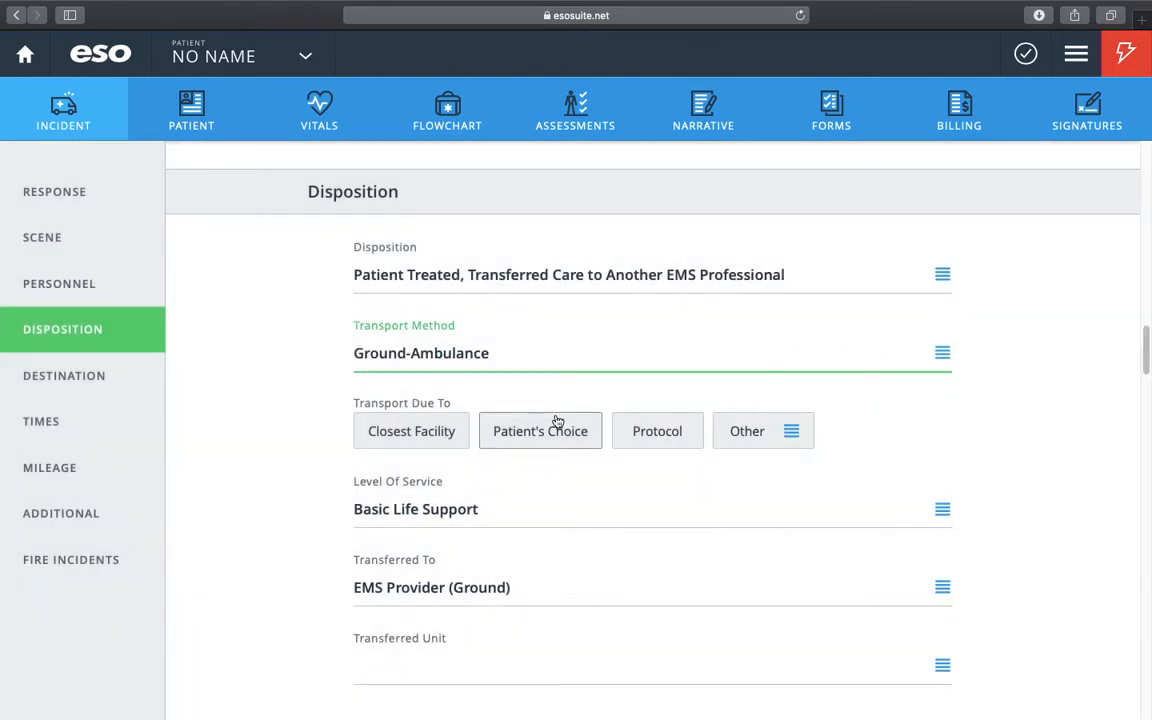
left_click(530, 340)
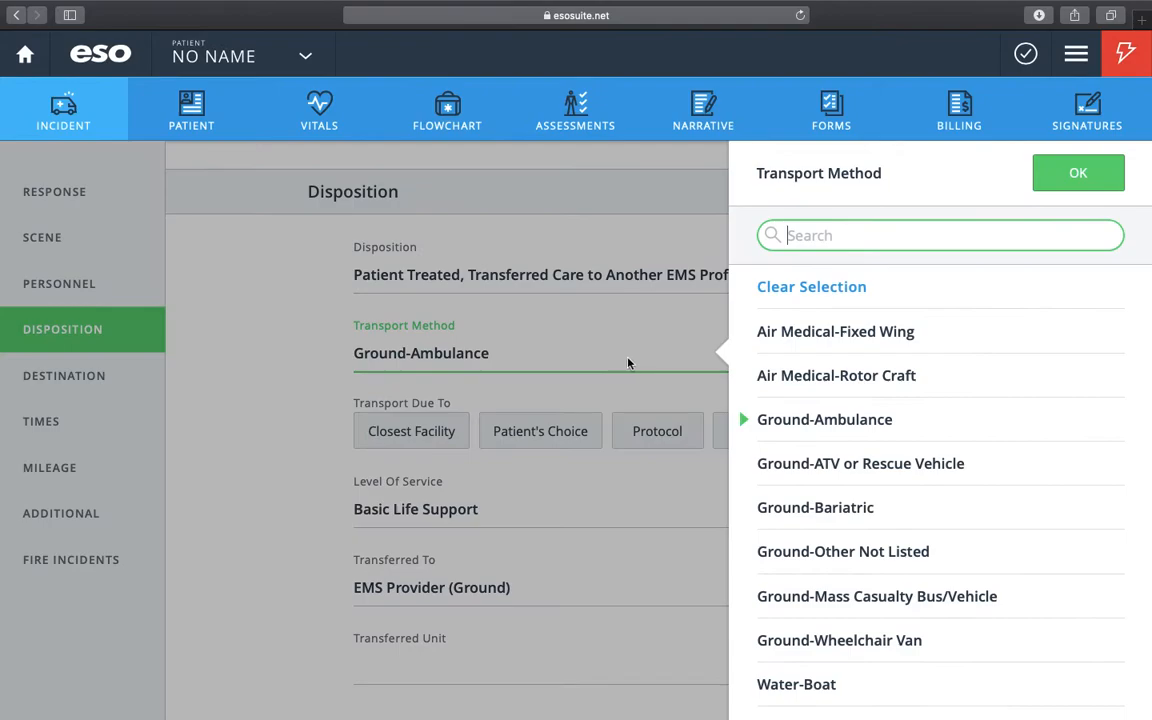
left_click(267, 442)
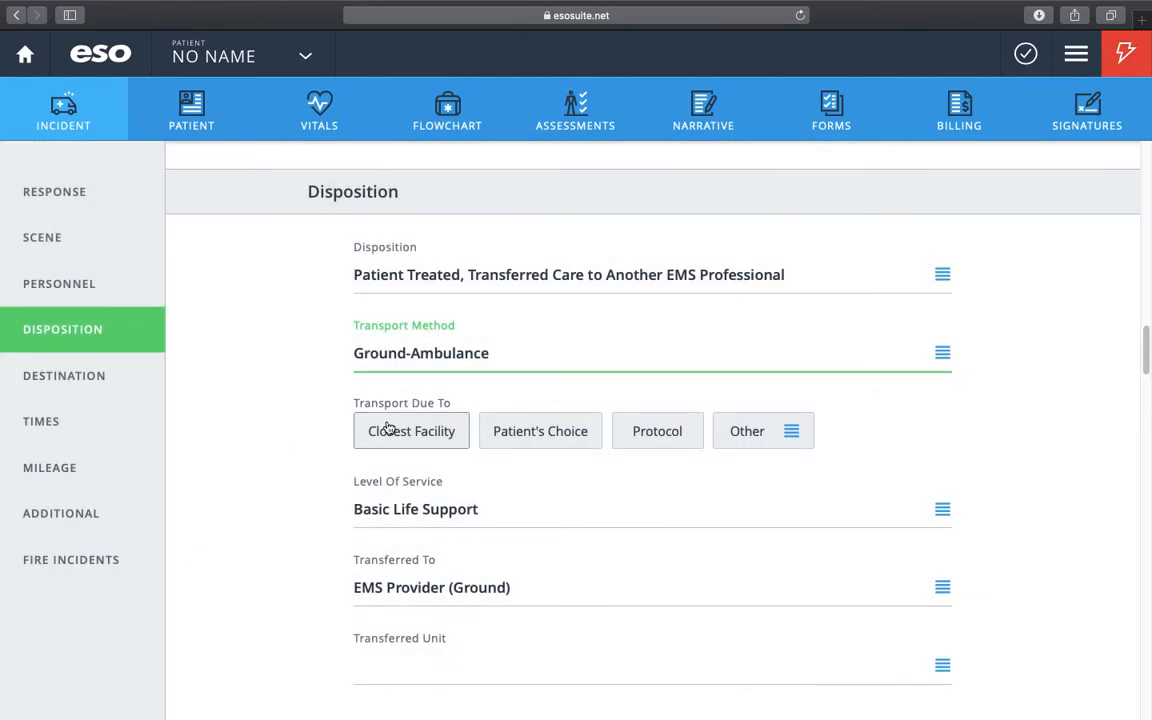
left_click(640, 445)
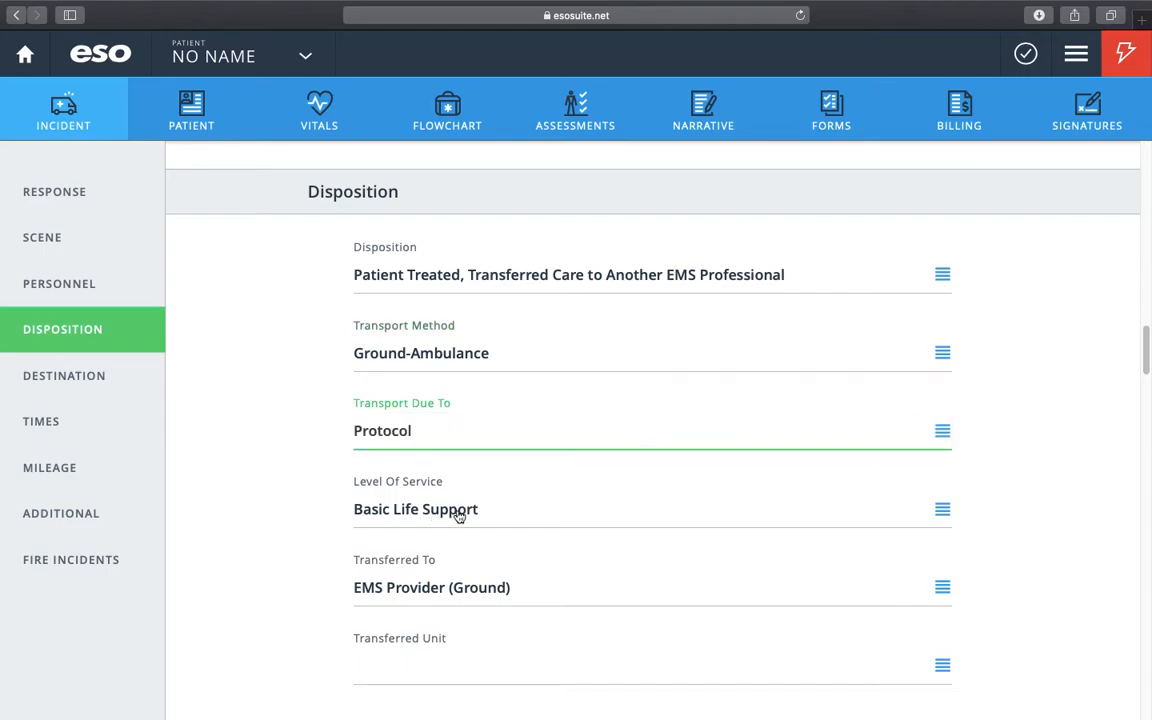
Check the Transferred To options and set the Transferred Unit to West University Fire Department
scroll(458, 515, "down", 2)
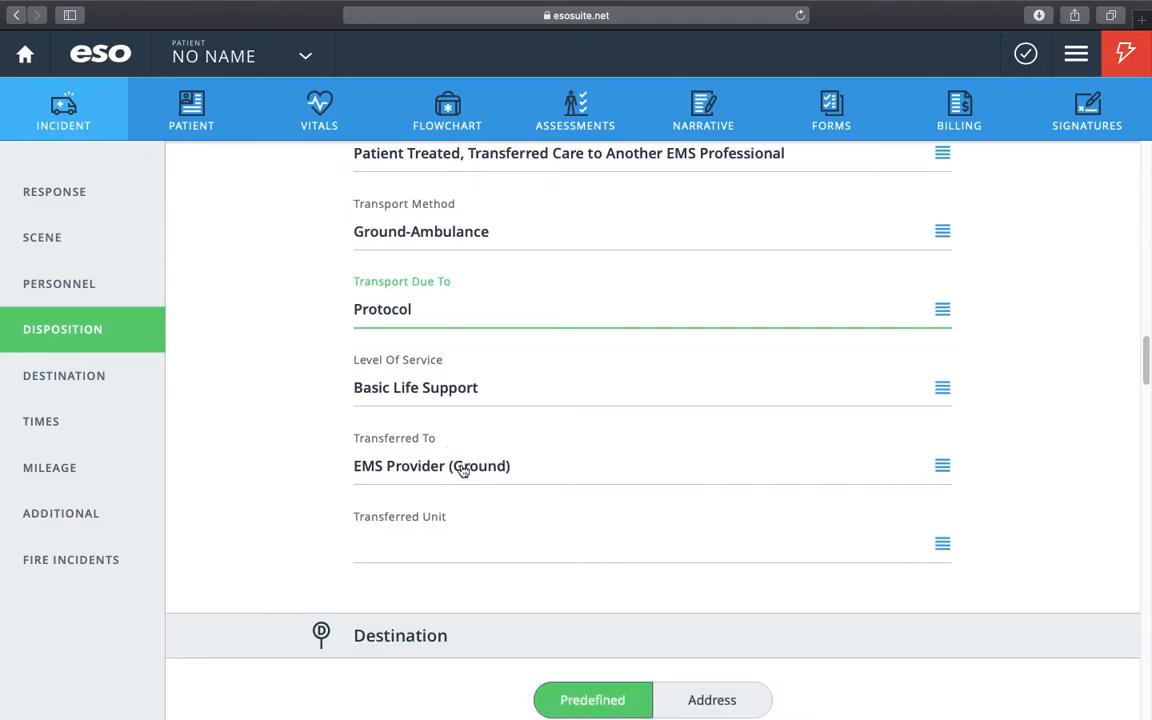
left_click(484, 474)
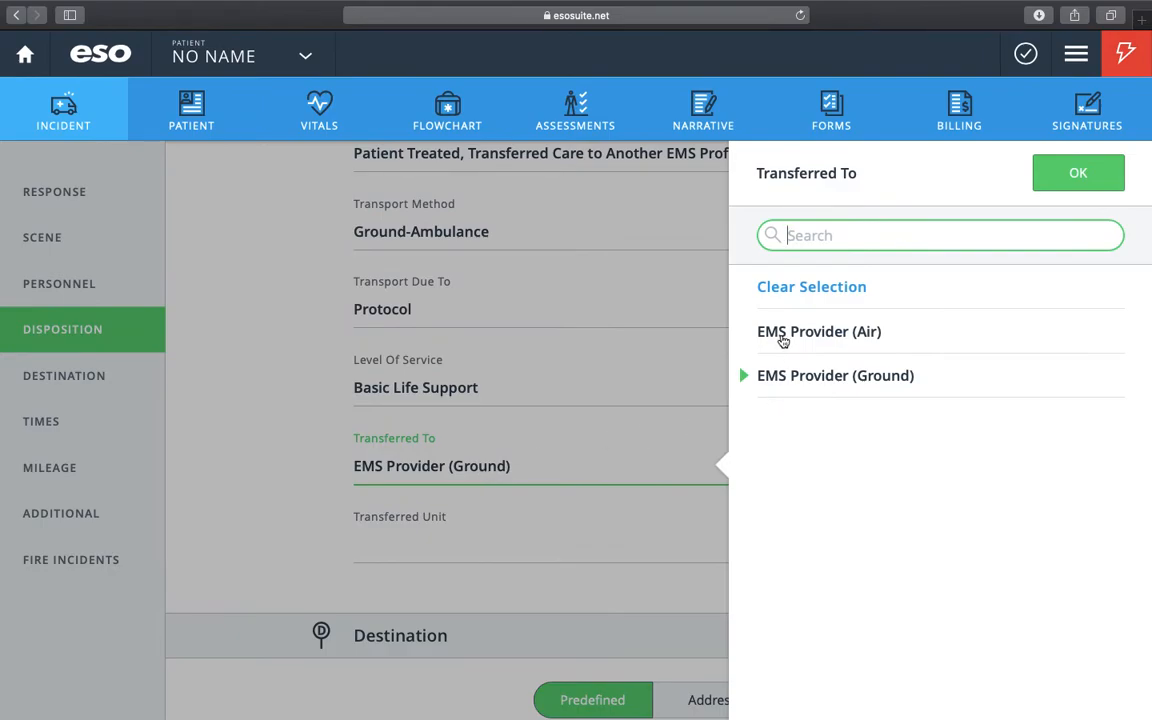
left_click(325, 530)
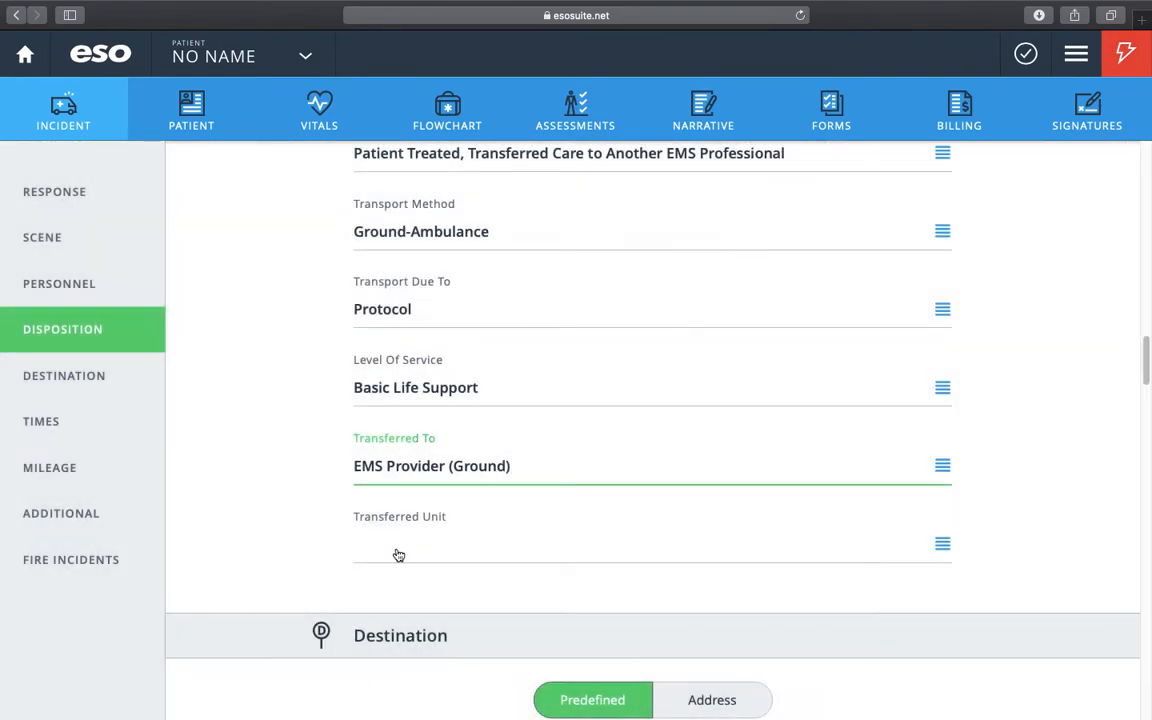
left_click(398, 555)
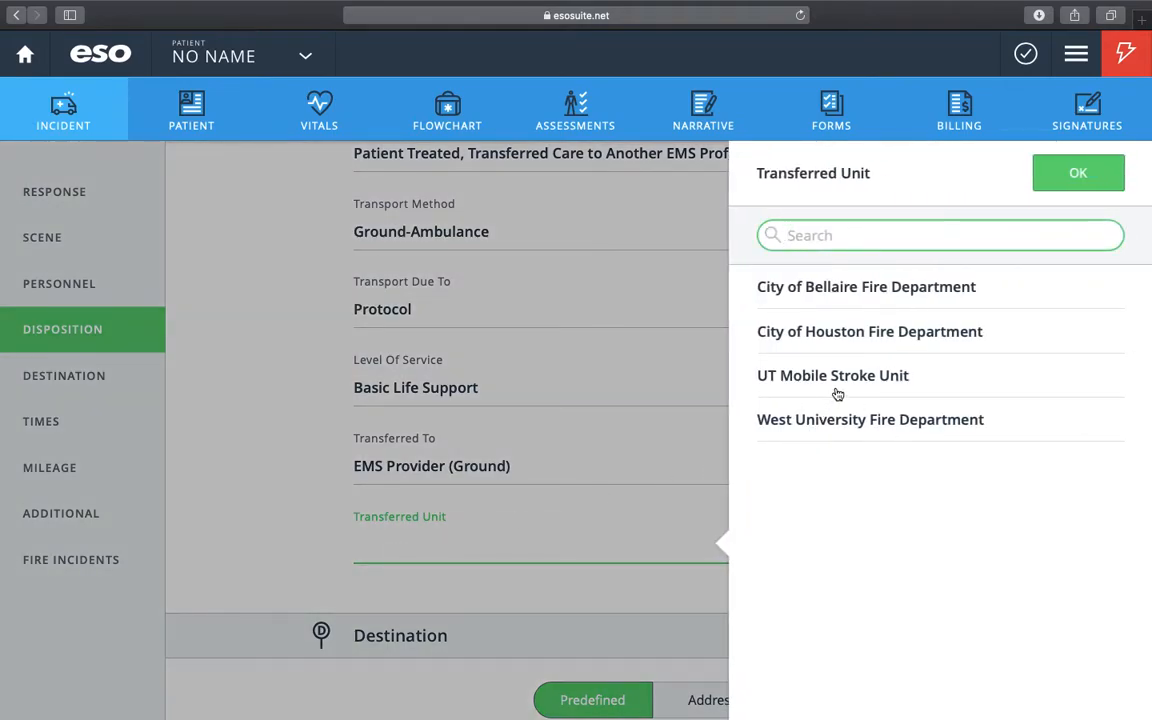
left_click(861, 435)
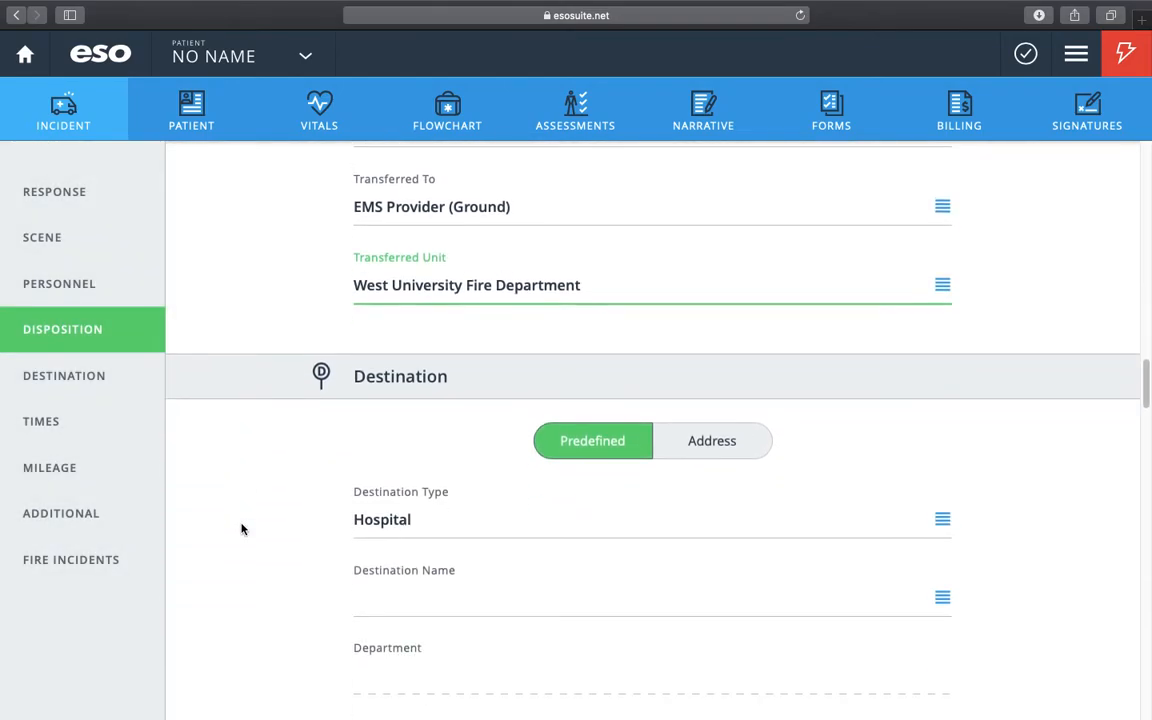
Enter 10:58 as the Transfer of EMS Care time in the incident's times
left_click(141, 423)
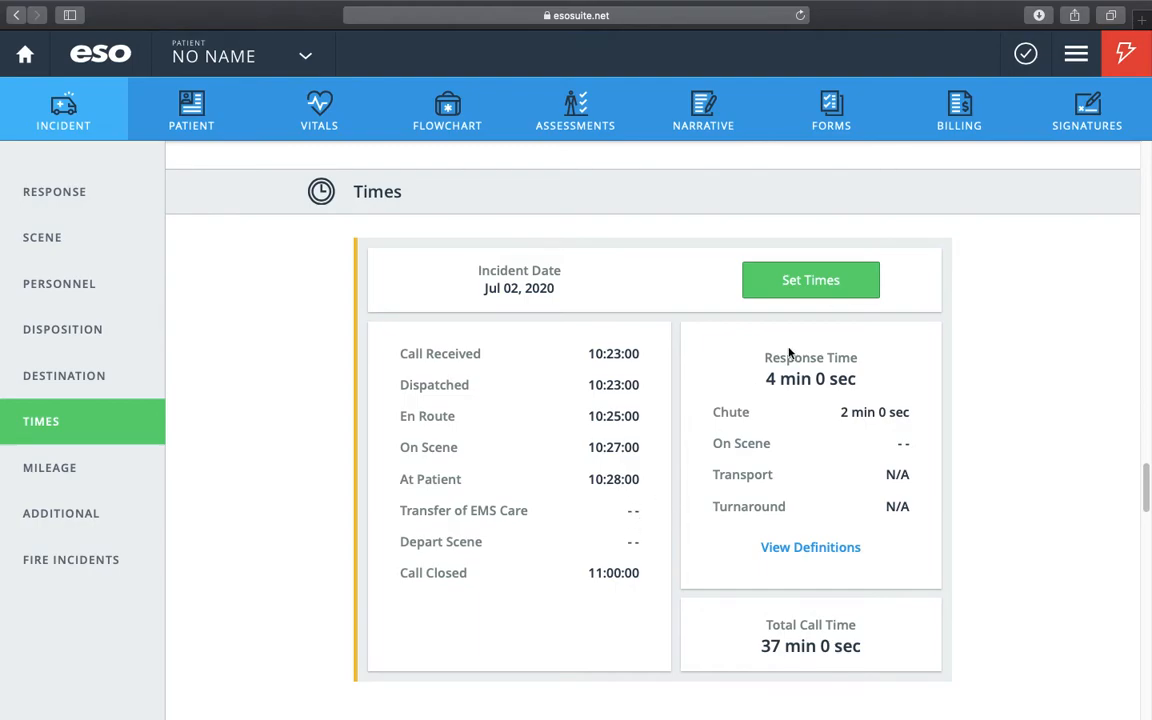
left_click(838, 302)
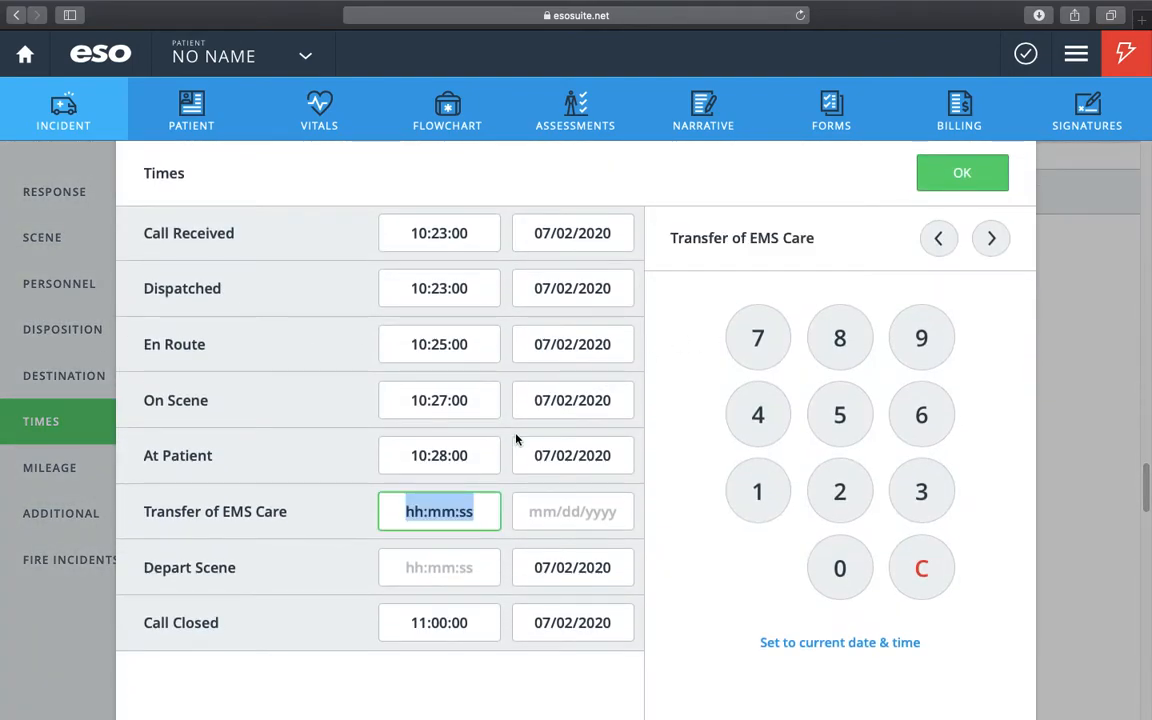
left_click(745, 485)
left_click(822, 550)
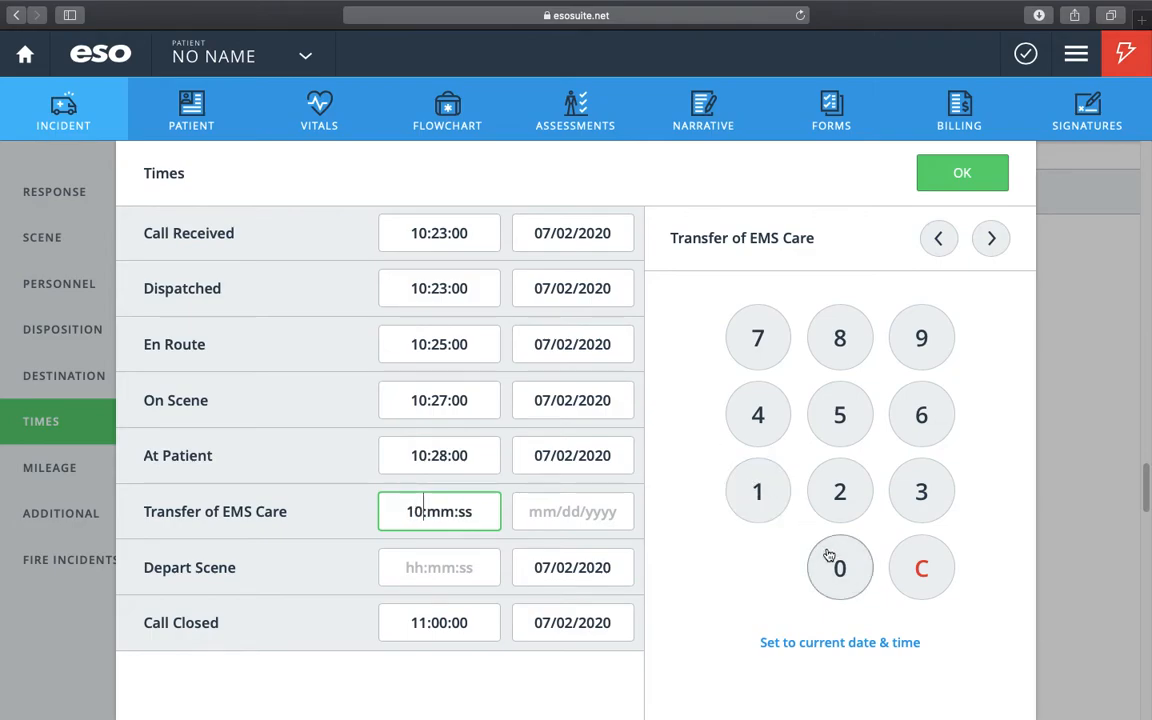
left_click(839, 418)
left_click(836, 355)
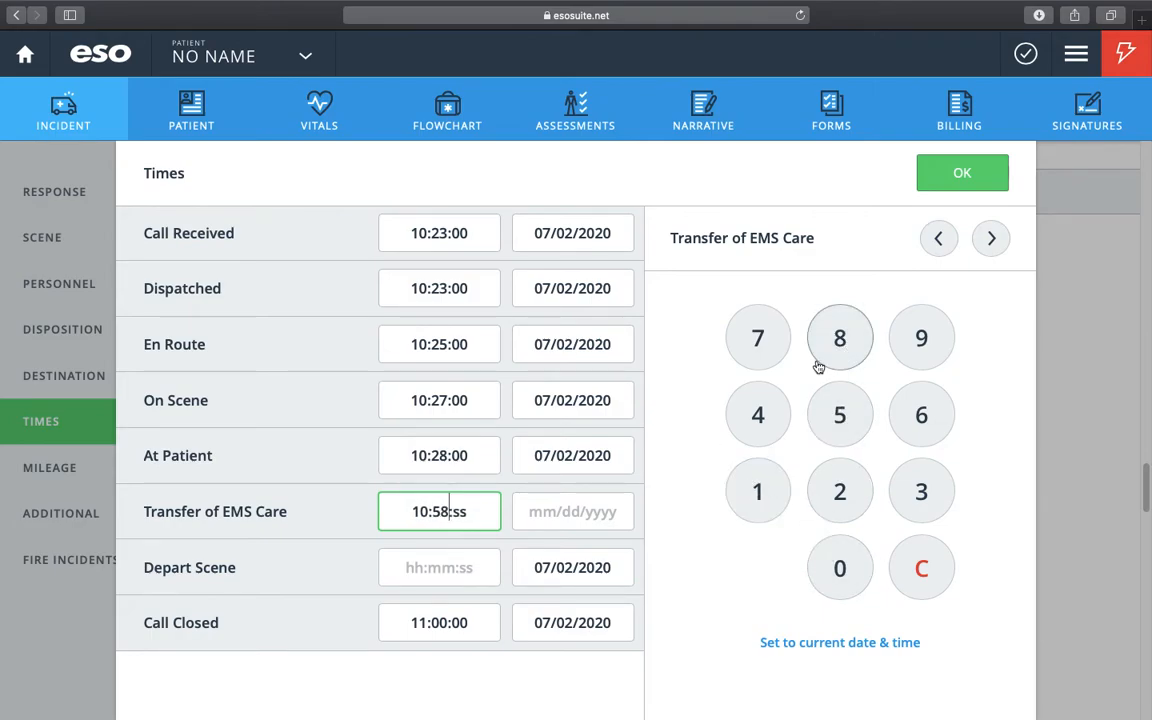
Set the Transfer of EMS Care date to 07/02/2020 and save the incident times
left_click(530, 511)
left_click(838, 564)
left_click(752, 340)
left_click(820, 561)
left_click(822, 507)
left_click(822, 508)
left_click(830, 558)
left_click(833, 511)
left_click(836, 550)
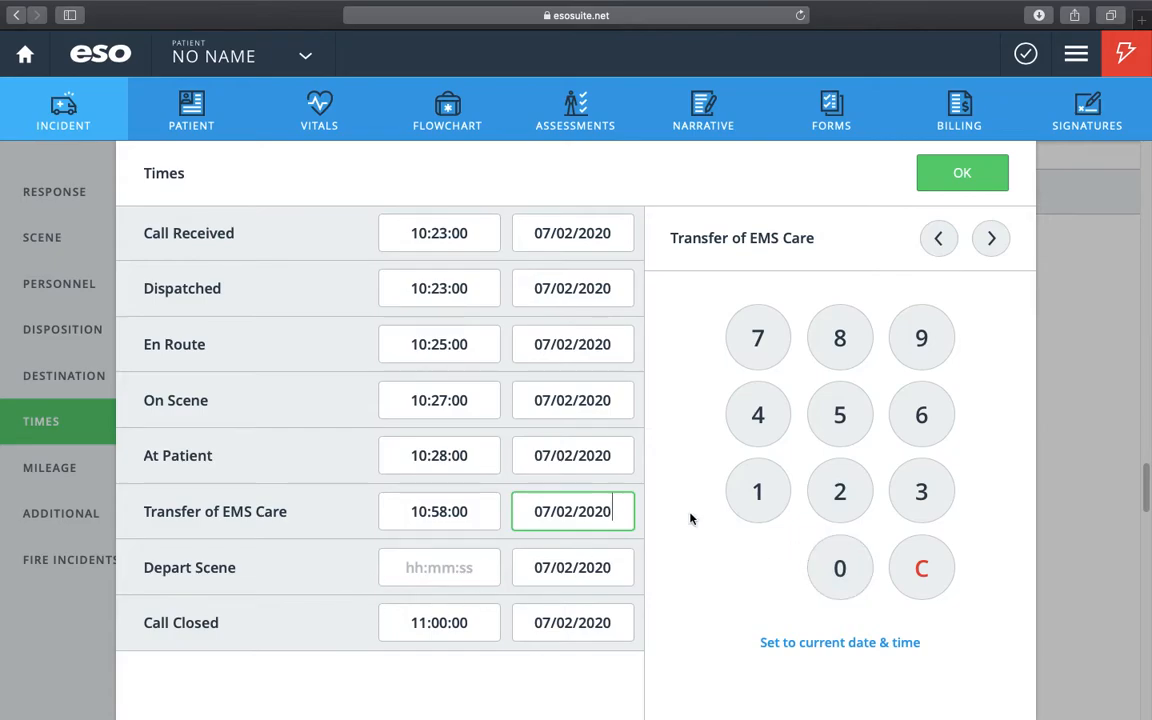
left_click(962, 174)
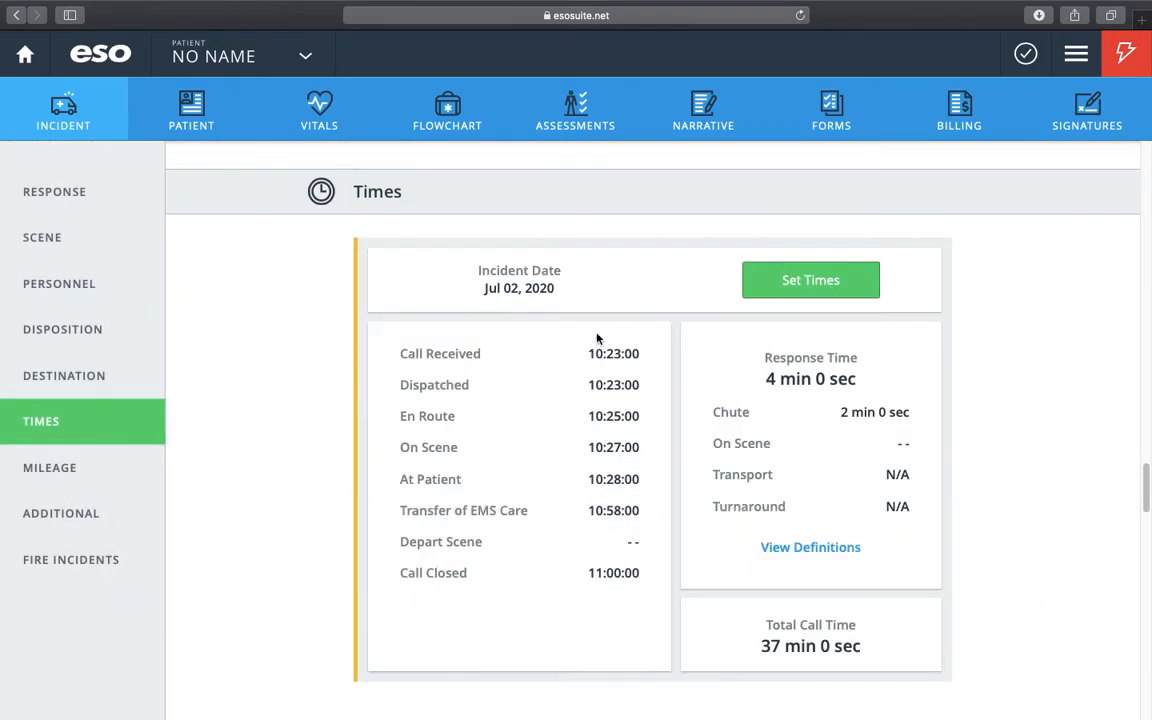
Review the Fire Incidents details, including incident type, property use, aid given or received and actions taken
left_click(94, 552)
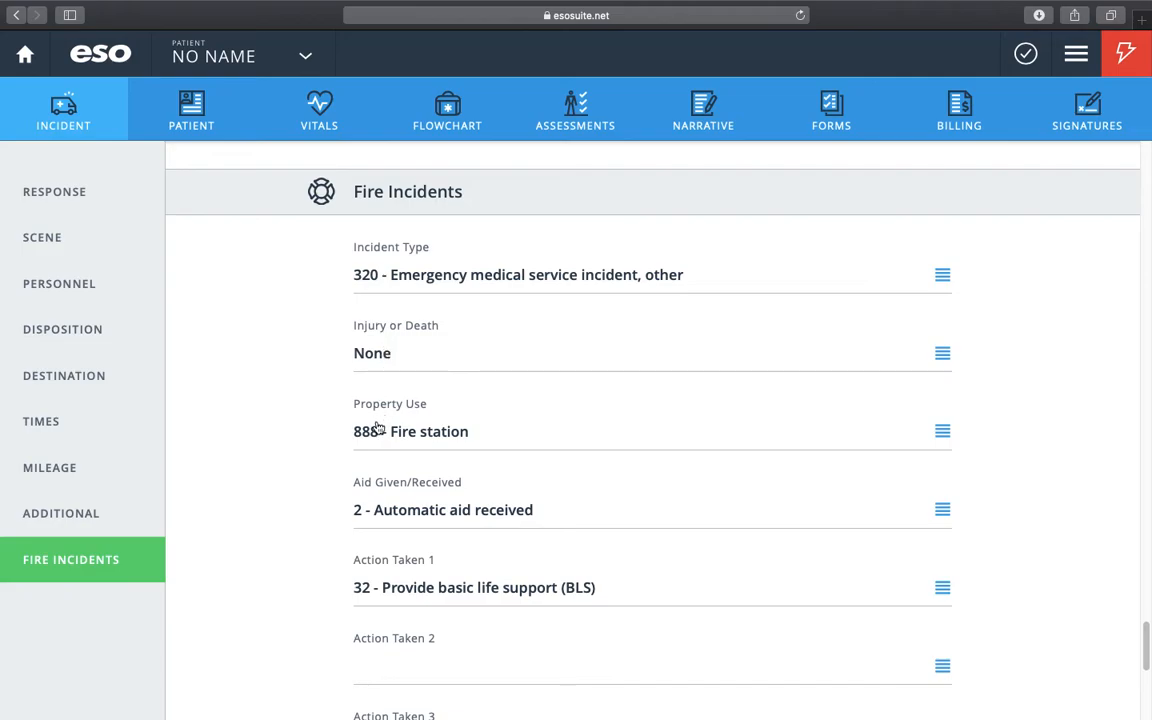
scroll(373, 476, "down", 2)
scroll(372, 502, "up", 2)
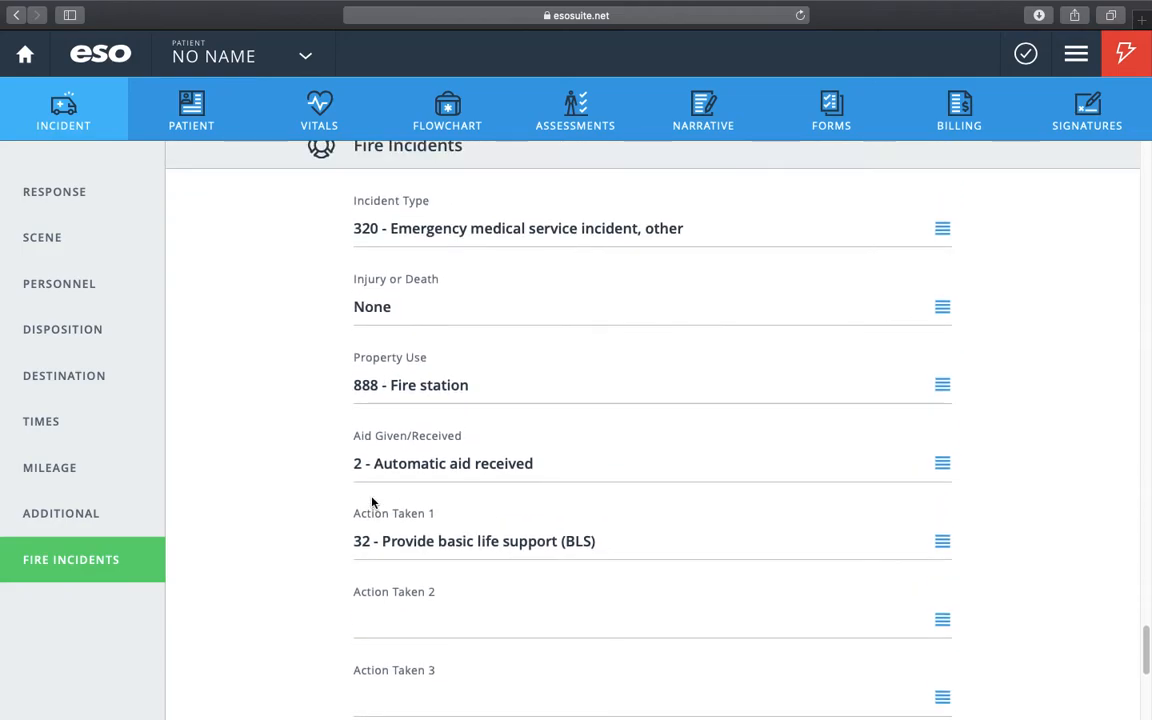
scroll(373, 347, "up", 6)
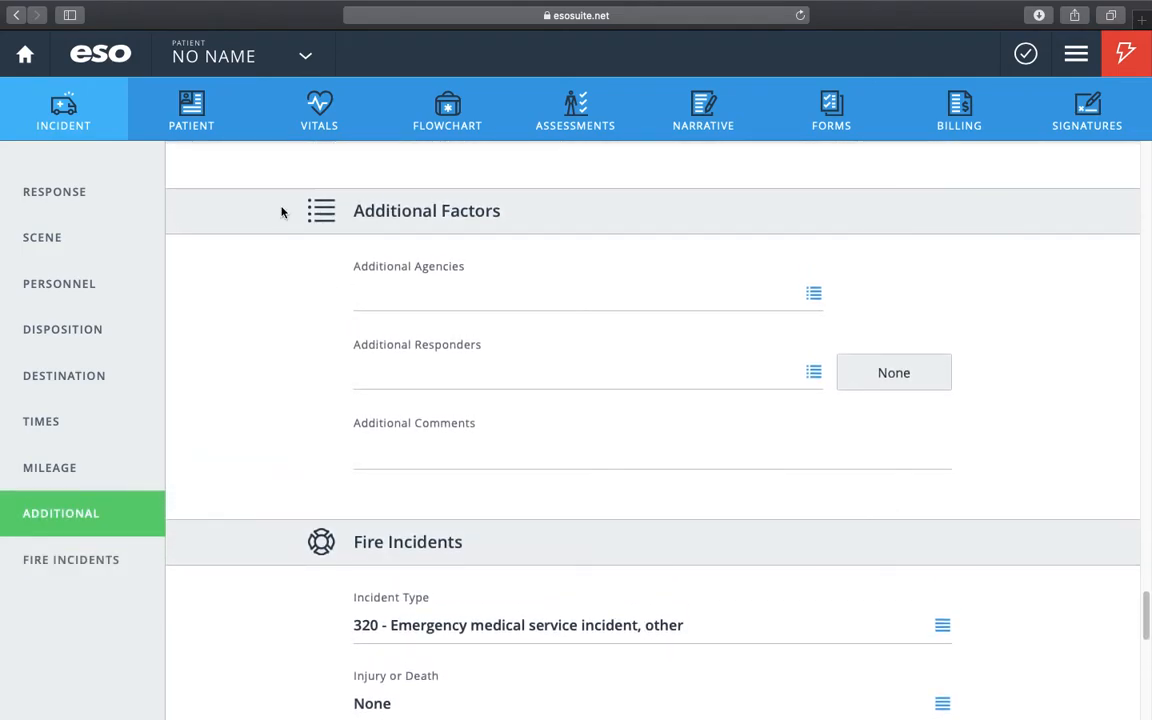
Look through the record's patient demographics, vitals, flowchart, assessments, clinical impression and narrative, and the specialty patient forms
left_click(216, 127)
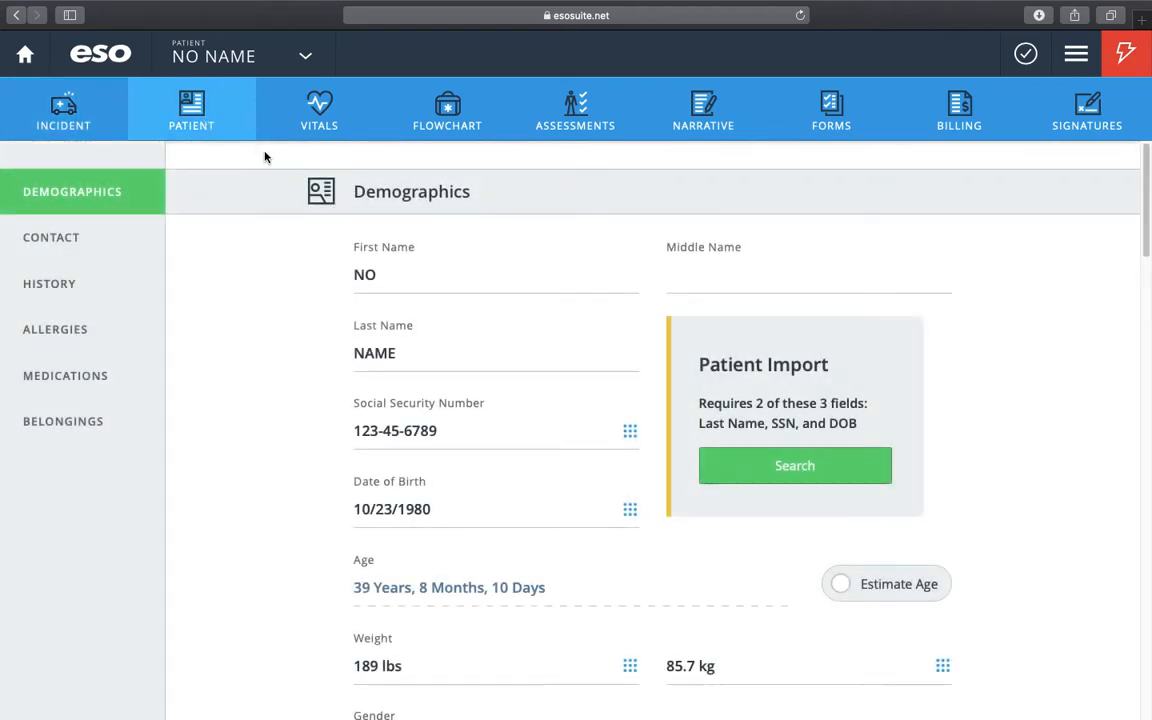
left_click(317, 132)
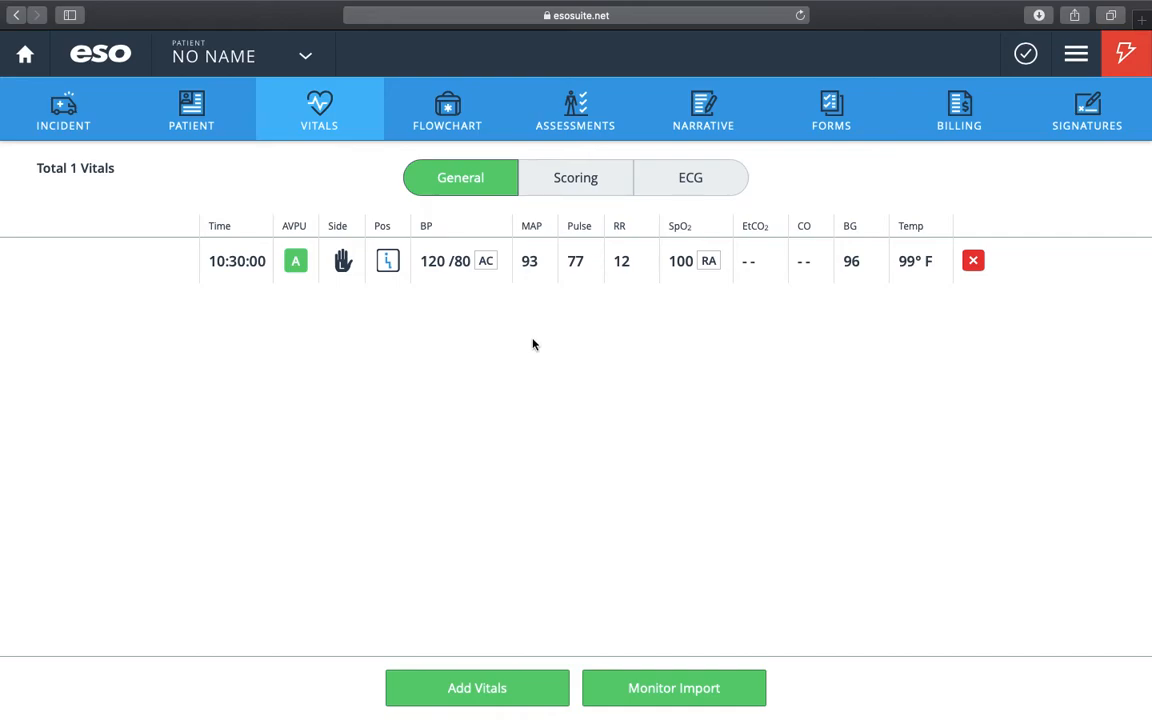
left_click(468, 118)
left_click(565, 122)
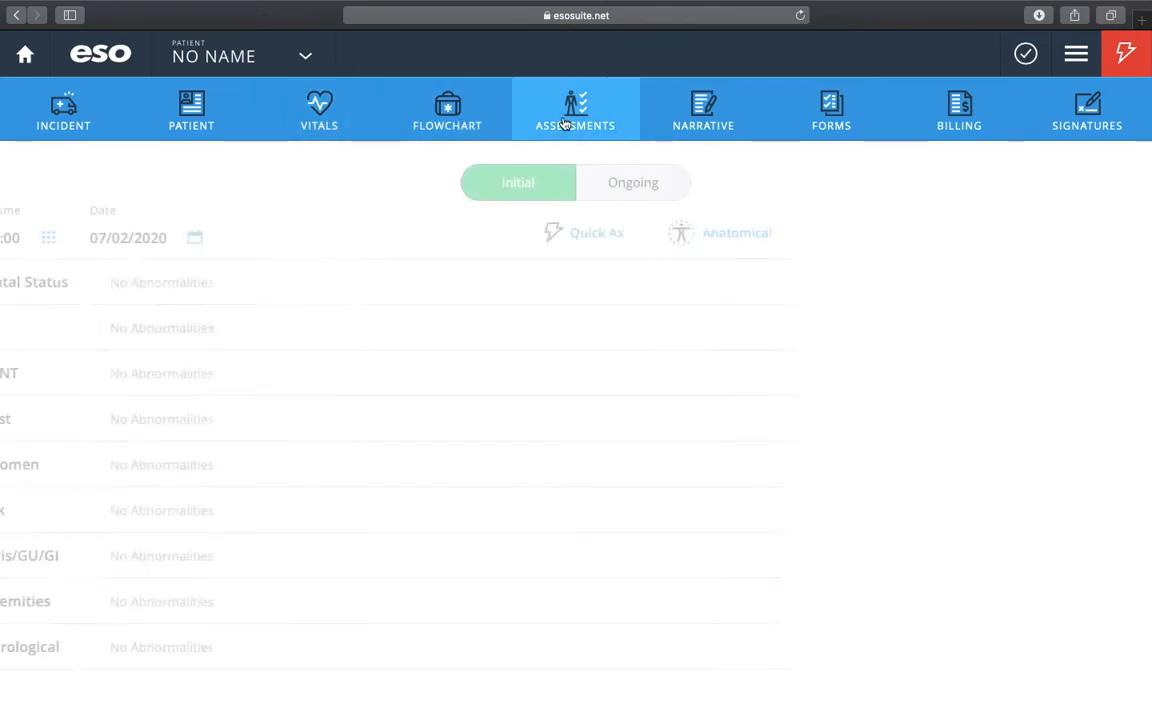
left_click(698, 134)
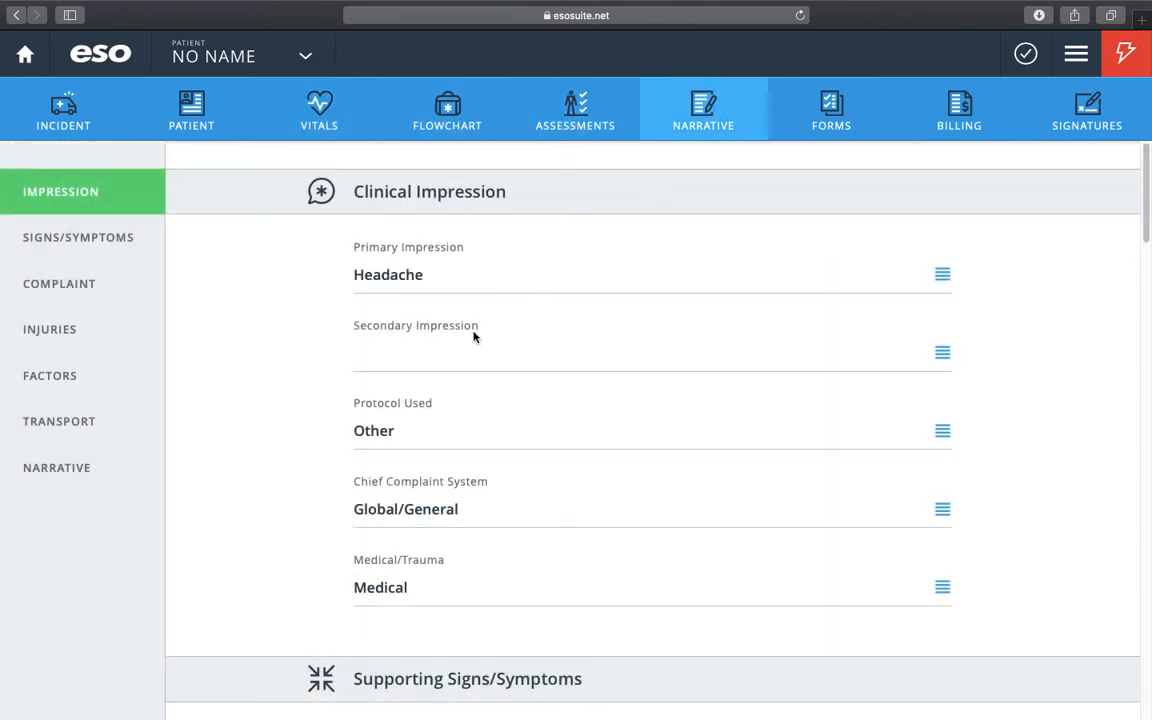
left_click(159, 468)
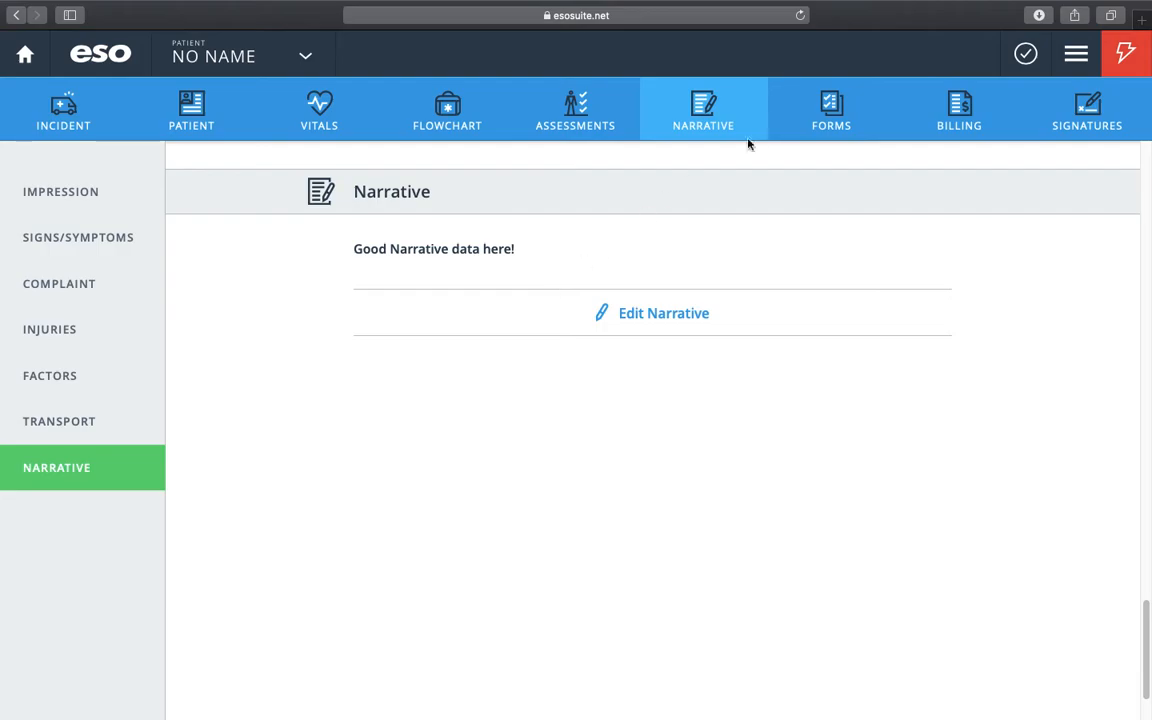
left_click(802, 121)
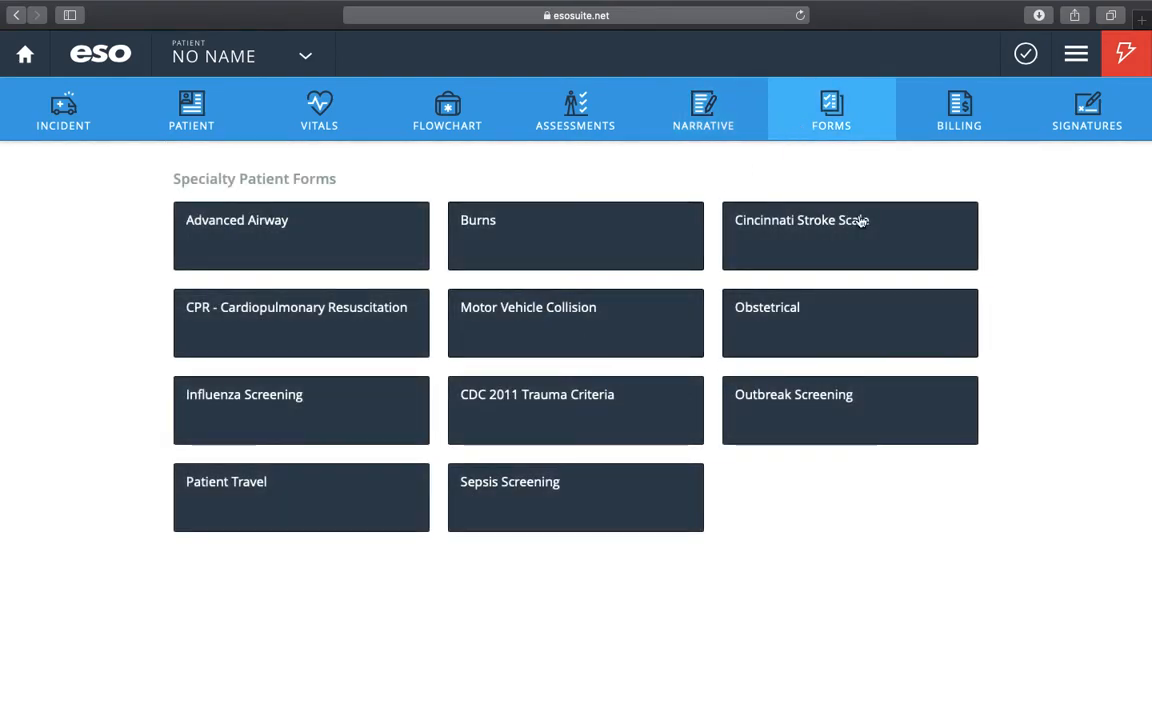
Review the record's billing payment status, the available signature forms and the receiving signature in the facility signatures
left_click(942, 130)
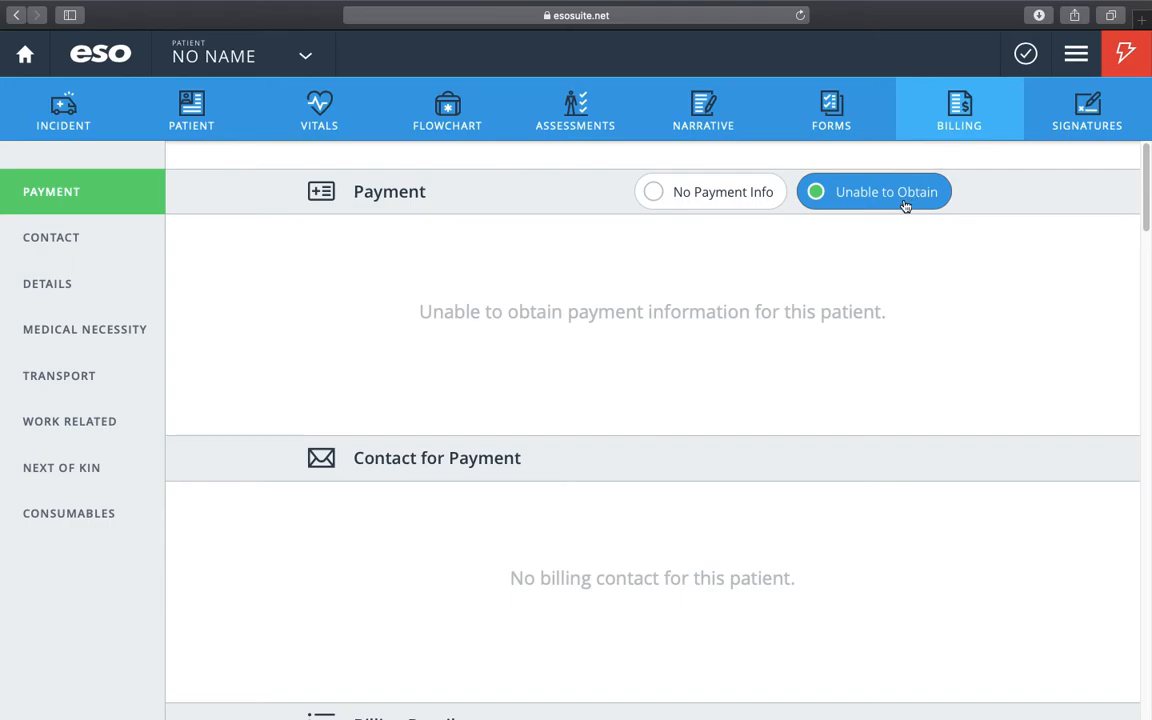
left_click(1099, 124)
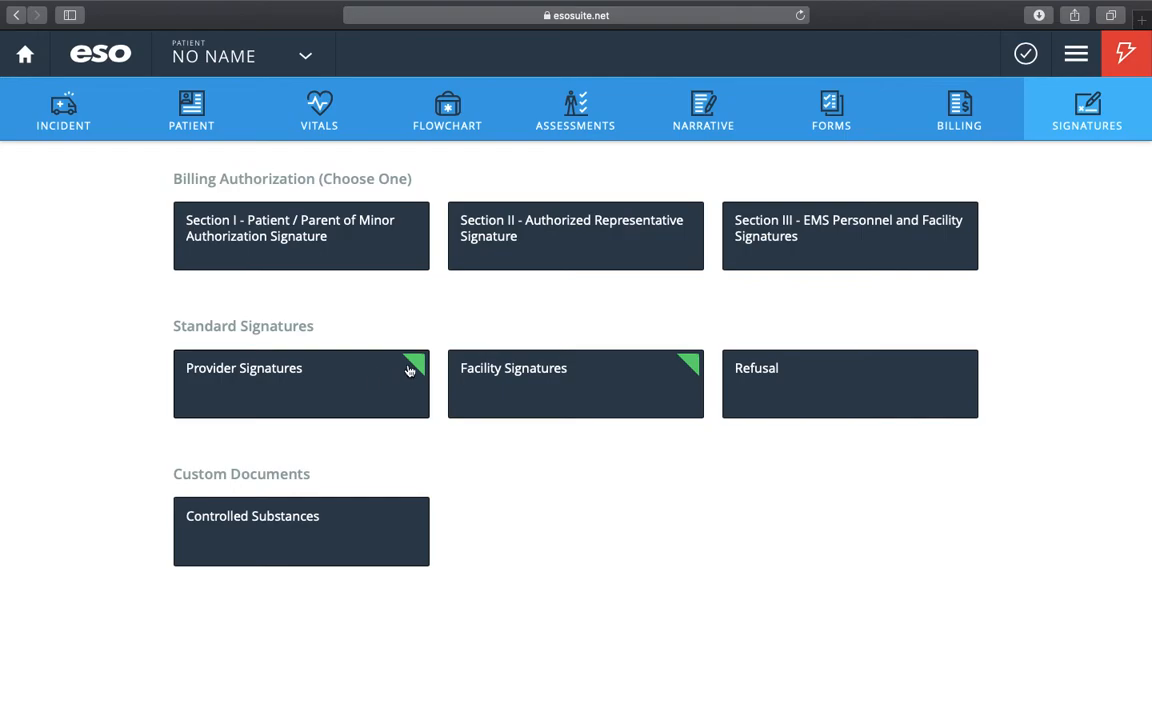
left_click(520, 404)
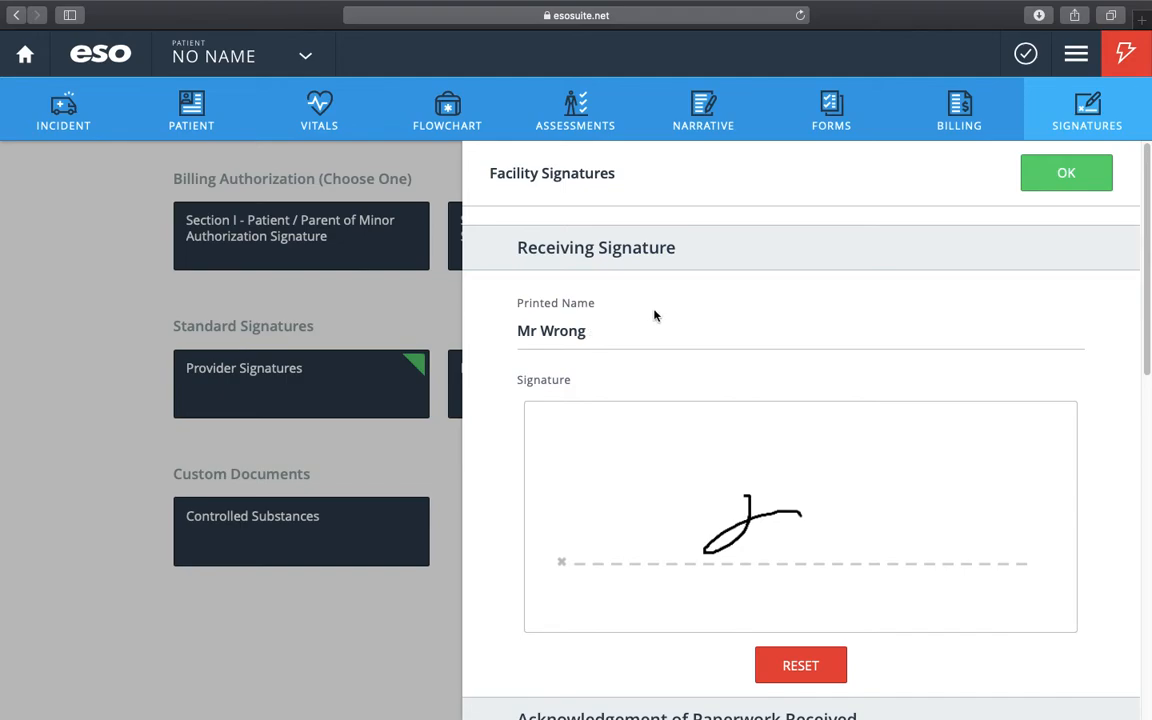
scroll(655, 316, "down", 2)
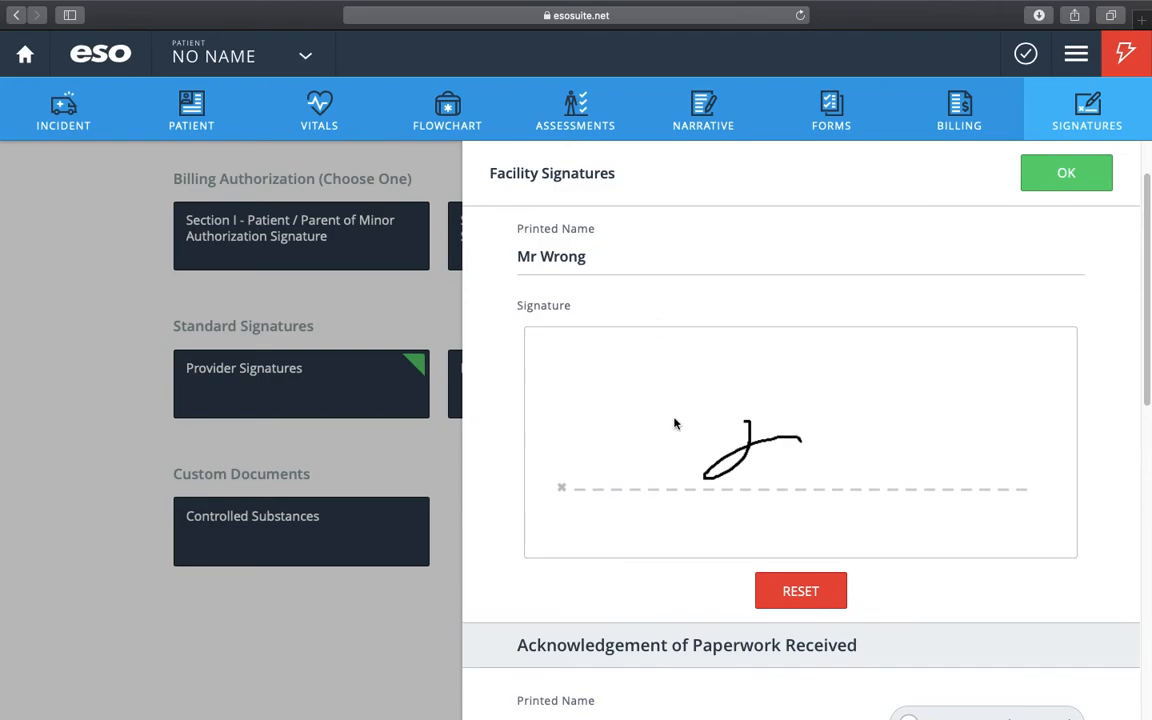
left_click(1062, 176)
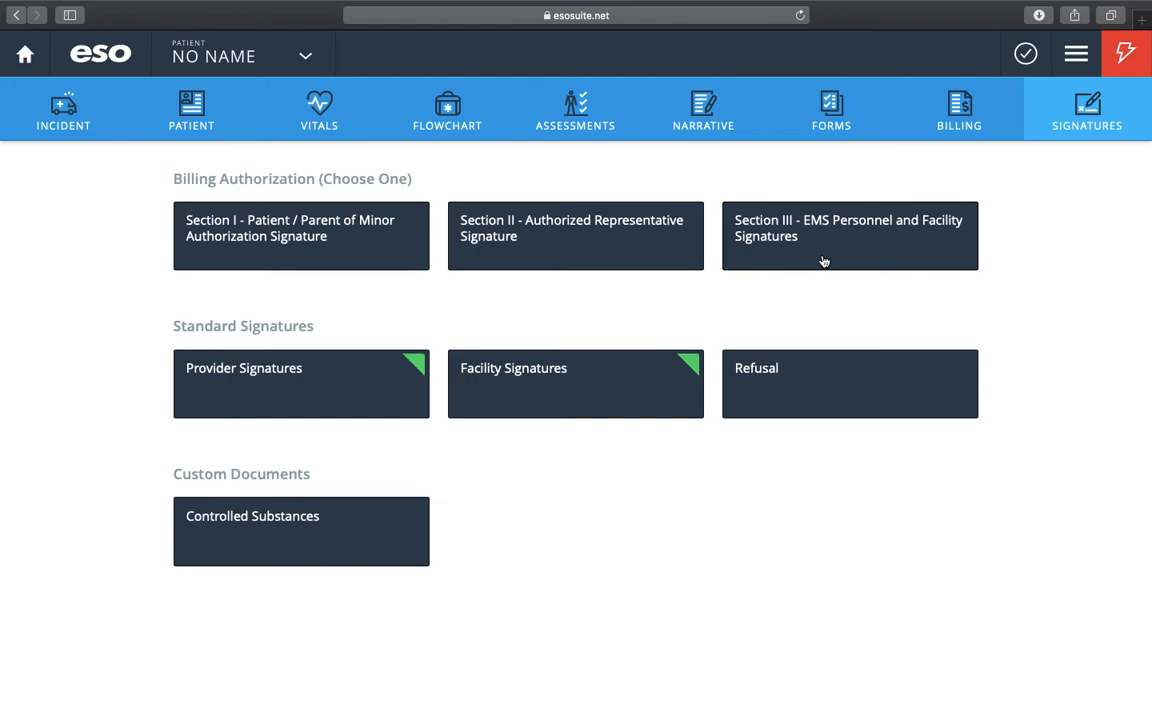
Validate the patient care record and lock it
left_click(1026, 55)
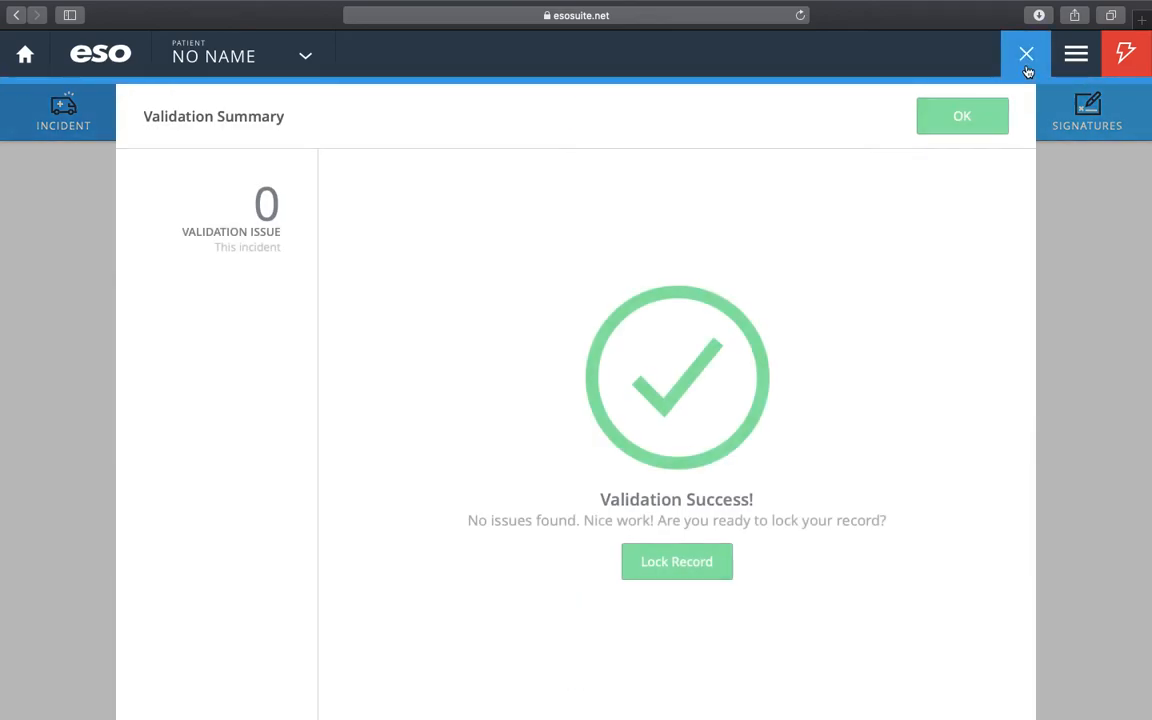
left_click(689, 560)
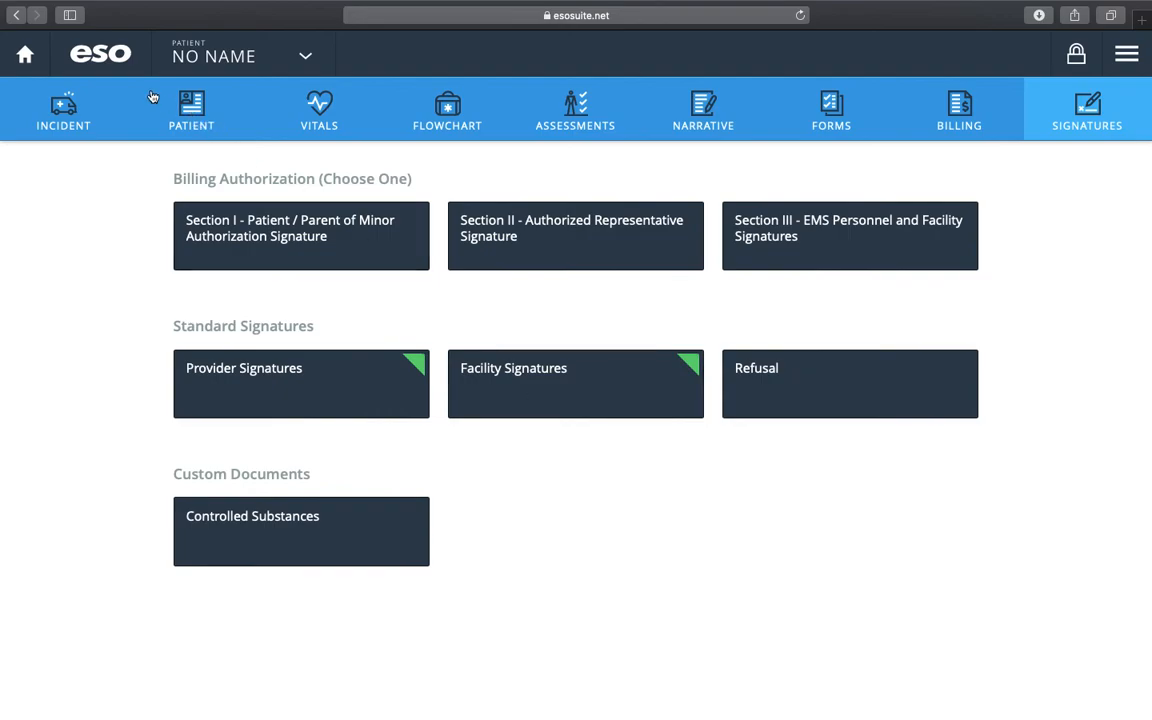
Switch to the fire Incidents module and import the Engine 33 incident Test -1234 from EHR
left_click(124, 66)
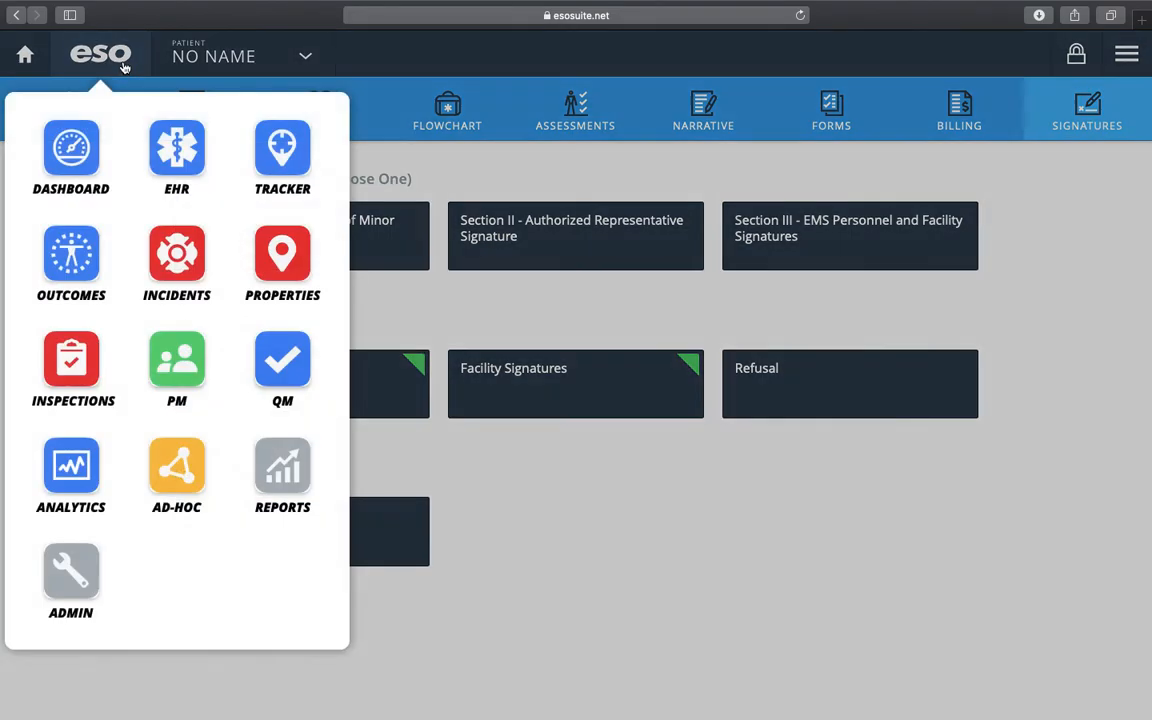
left_click(176, 226)
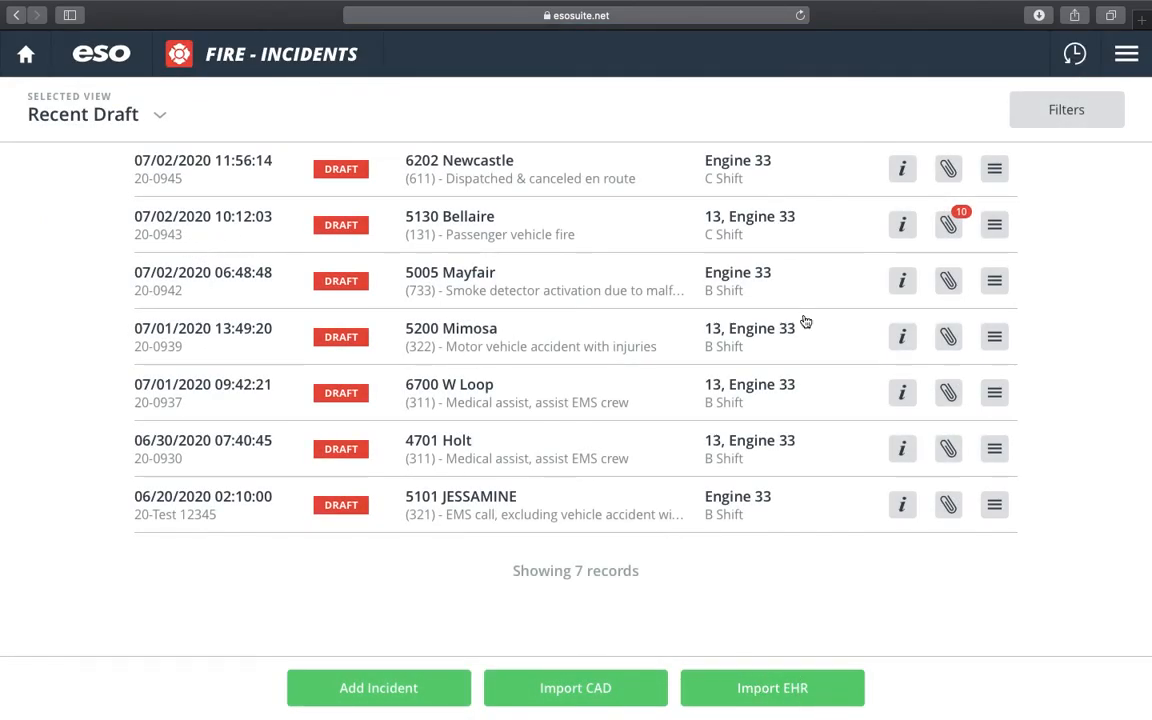
left_click(735, 688)
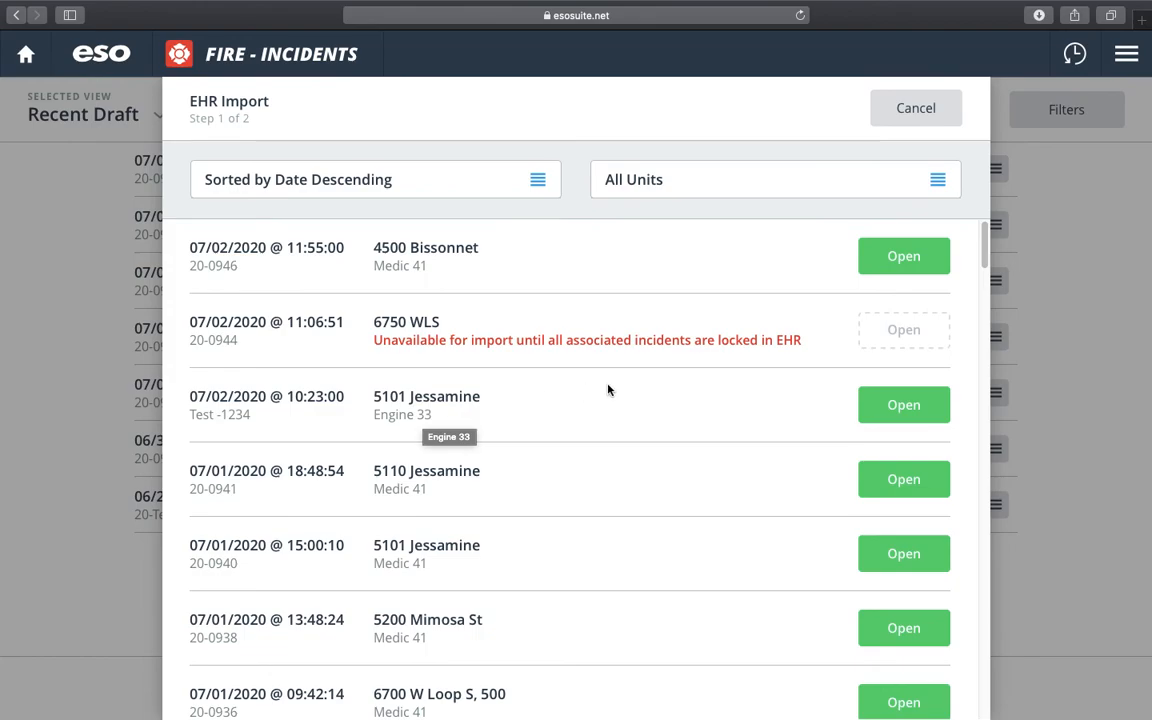
left_click(886, 403)
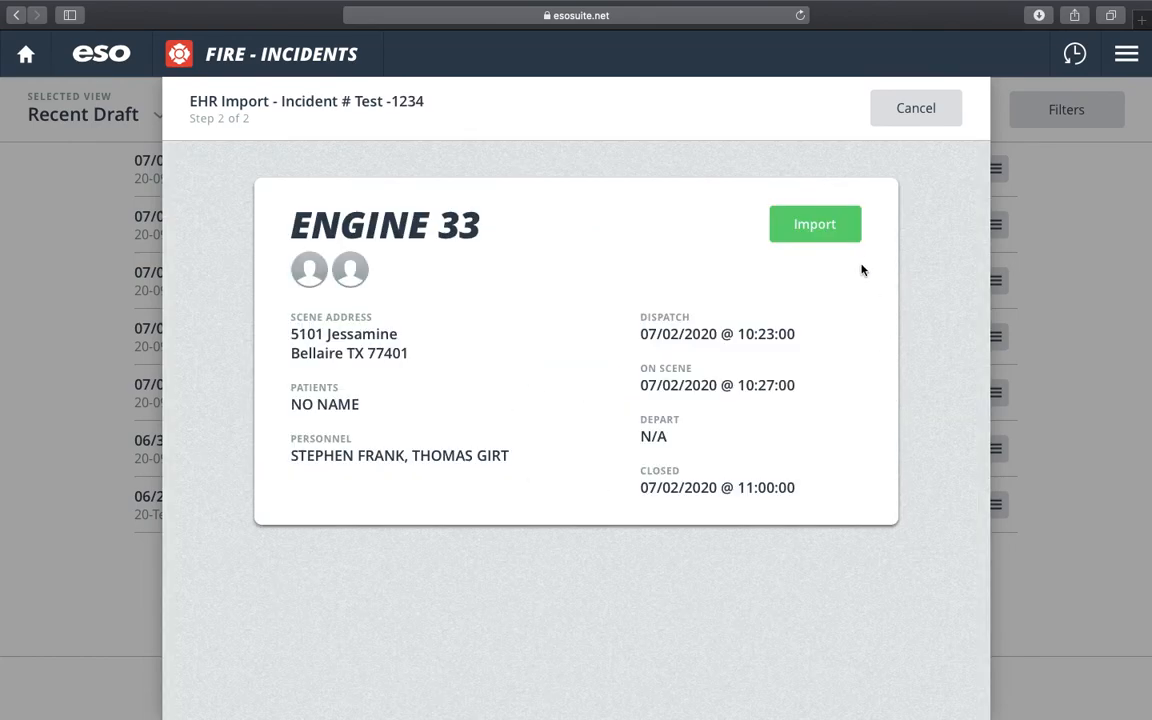
left_click(831, 238)
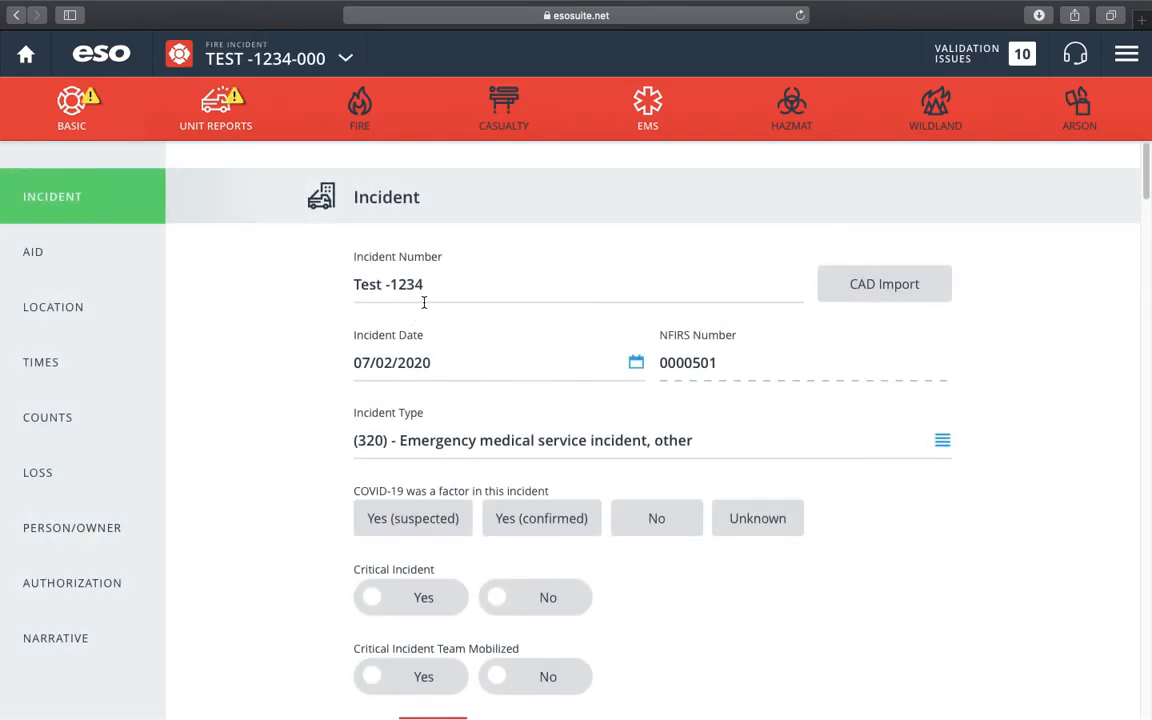
Review the imported fire incident's basic details, actions taken, aid, location, times and narrative, and its unit reports
scroll(426, 310, "down", 1)
scroll(425, 309, "down", 4)
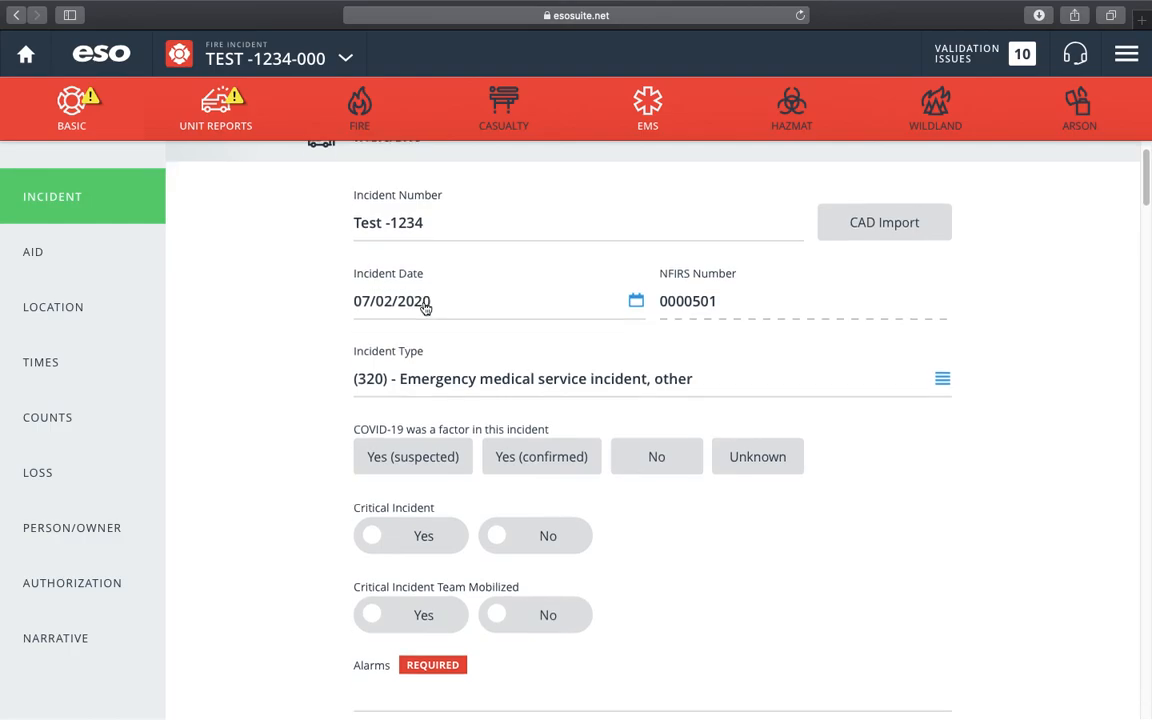
scroll(424, 307, "down", 13)
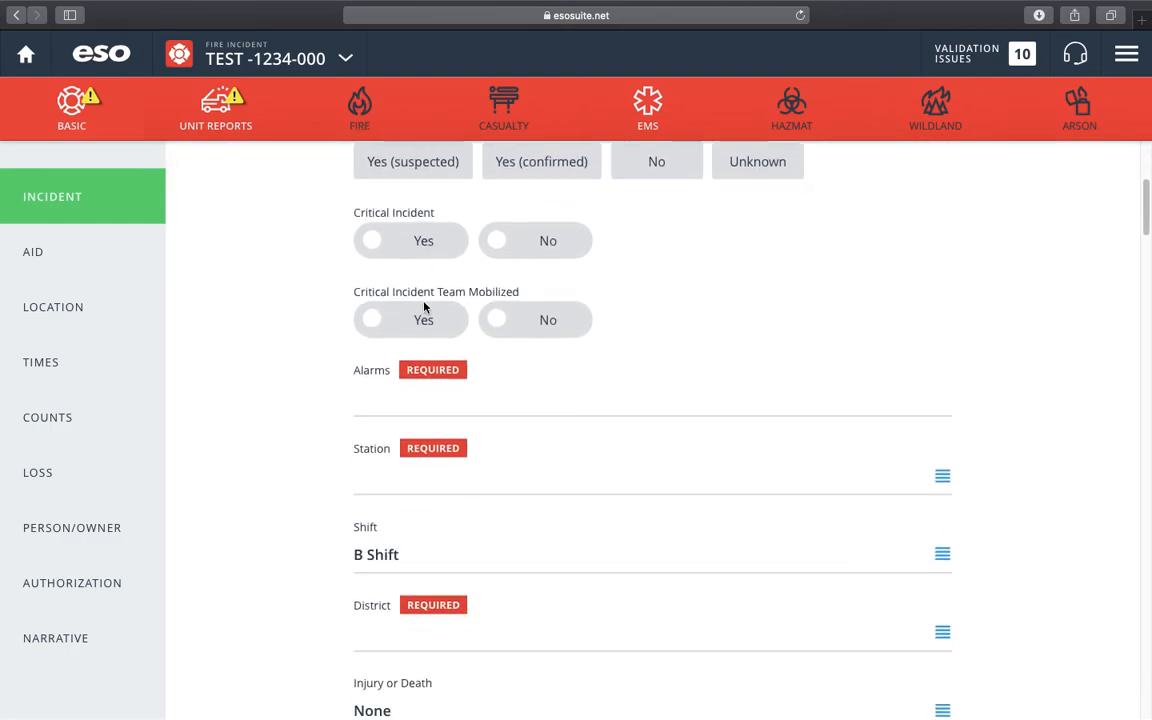
scroll(425, 308, "down", 15)
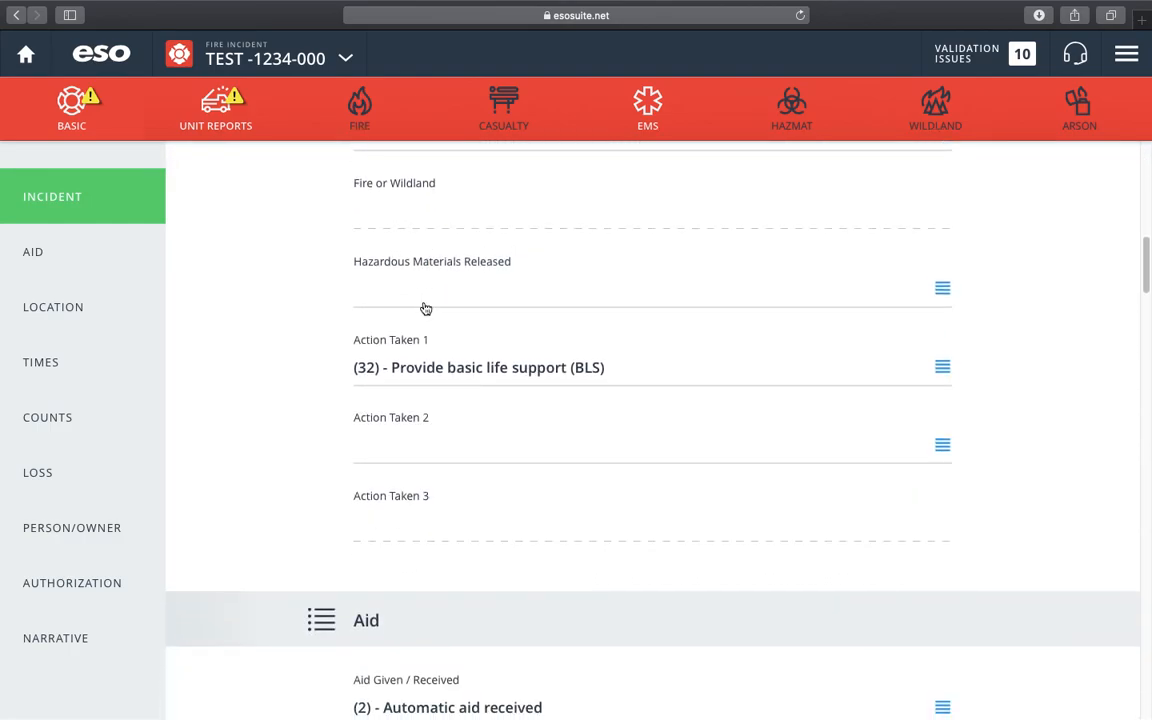
scroll(425, 308, "down", 15)
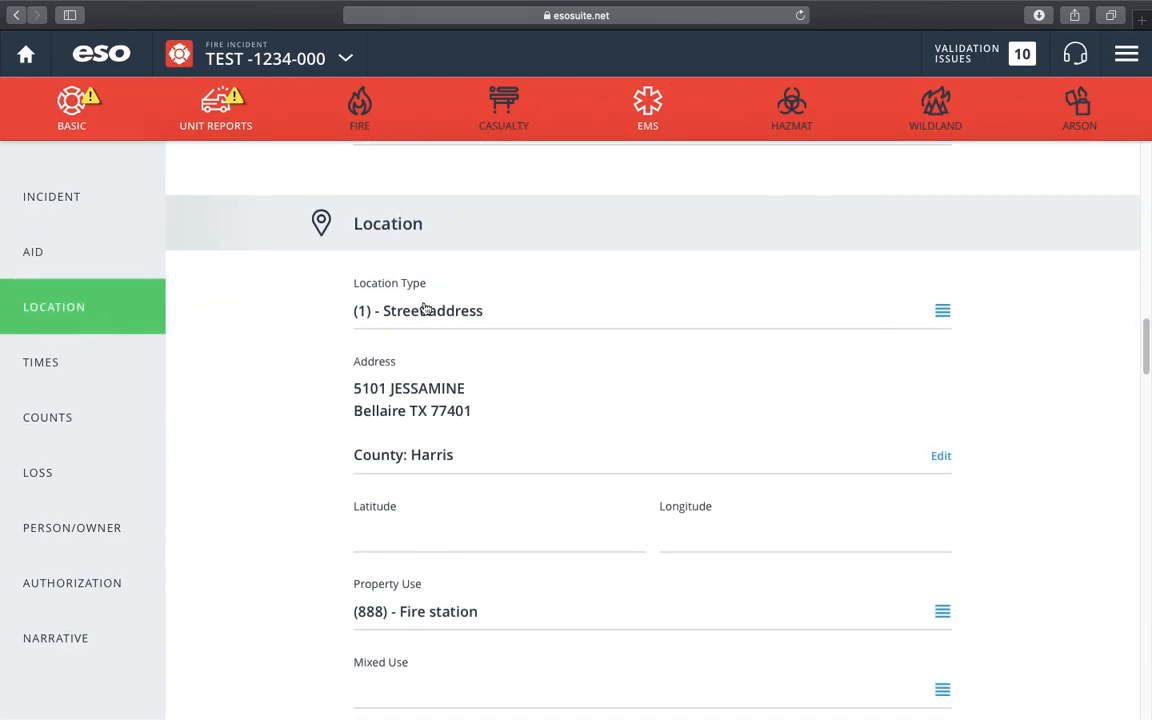
scroll(424, 307, "down", 2)
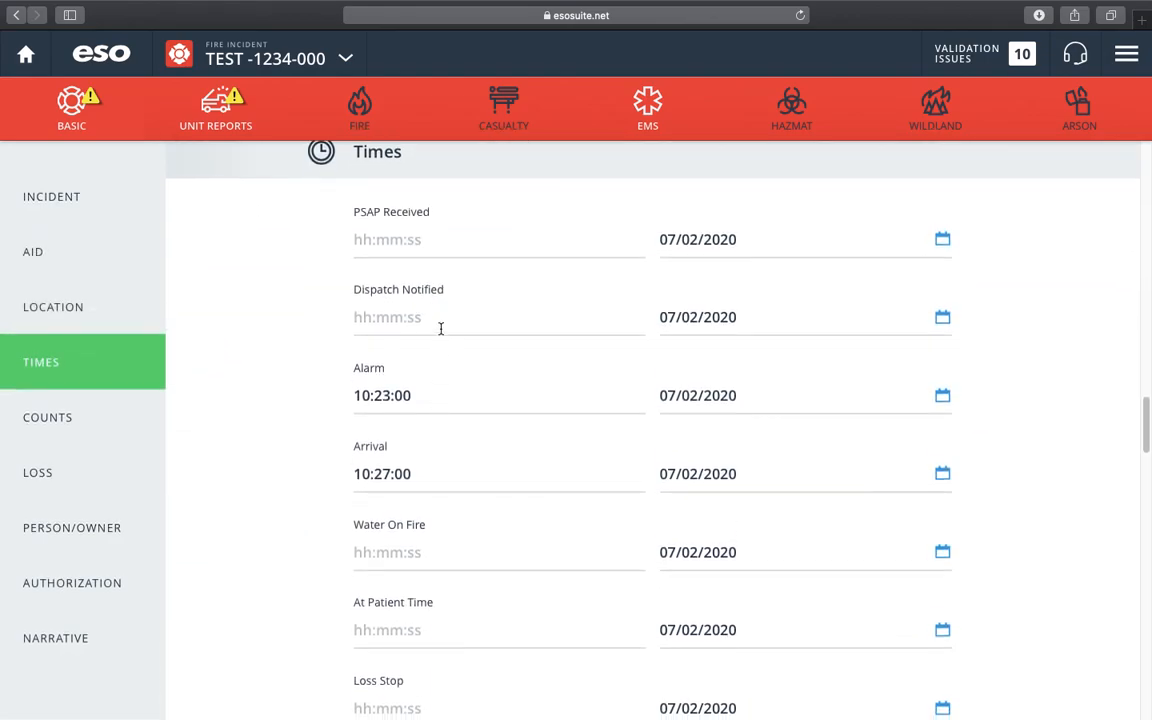
scroll(437, 310, "down", 5)
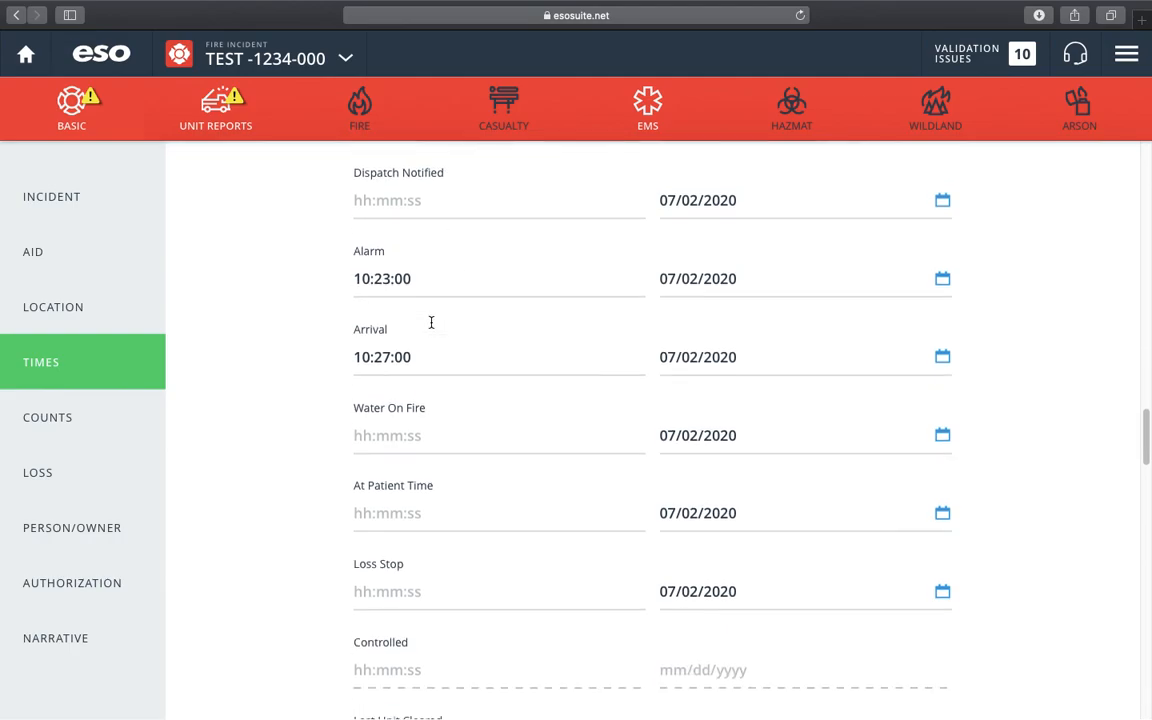
scroll(431, 322, "down", 5)
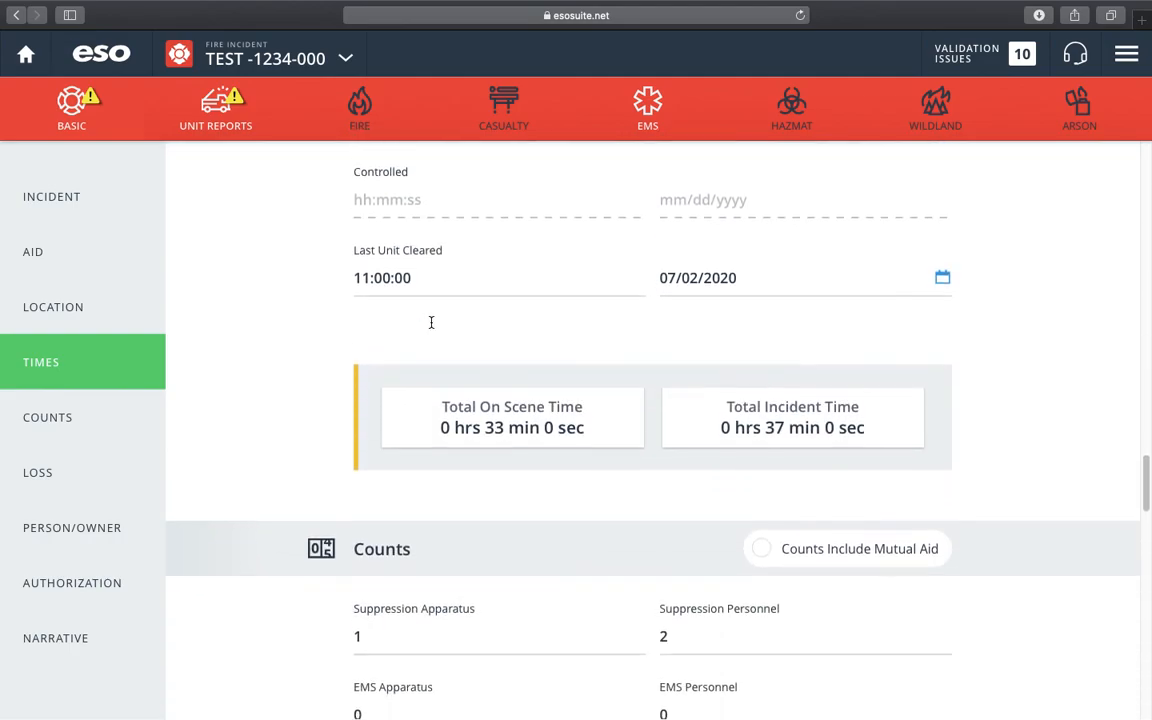
left_click(87, 630)
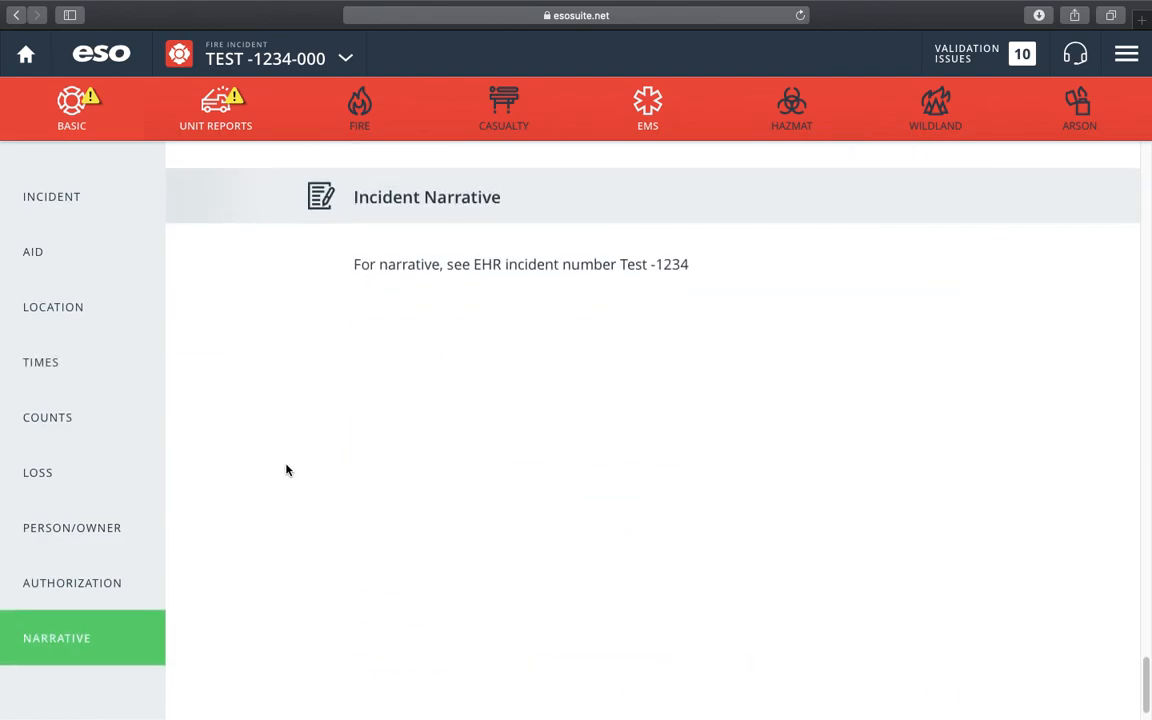
left_click(239, 128)
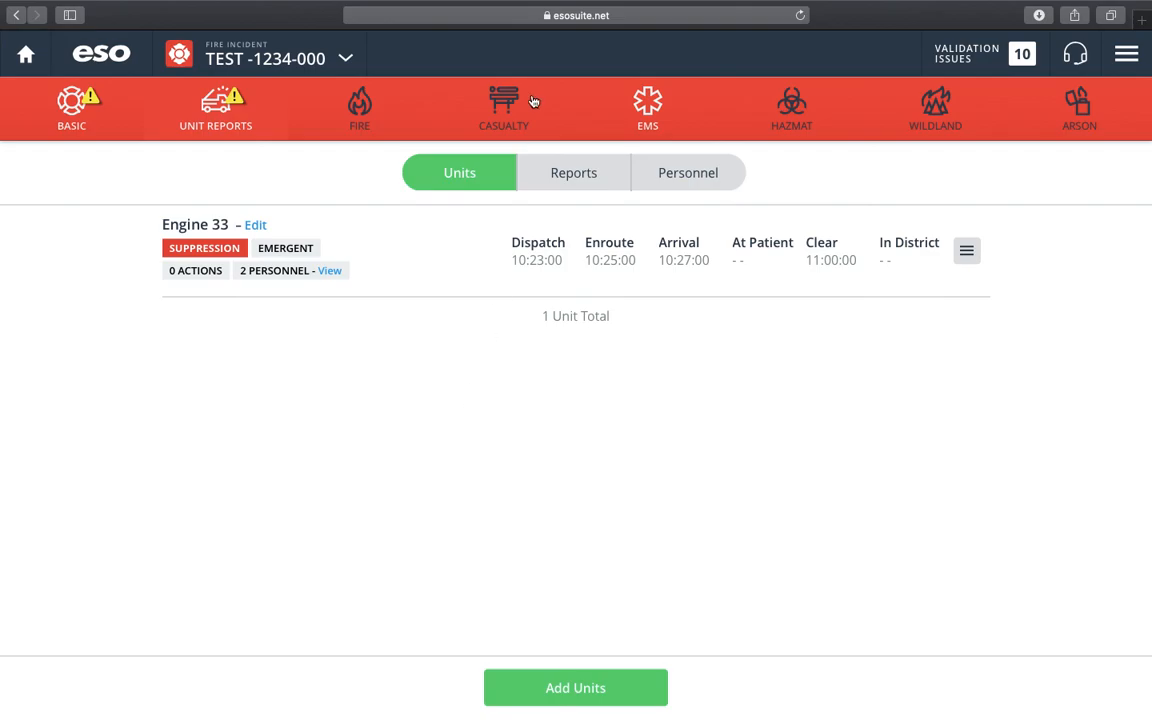
mouse_move(560, 6)
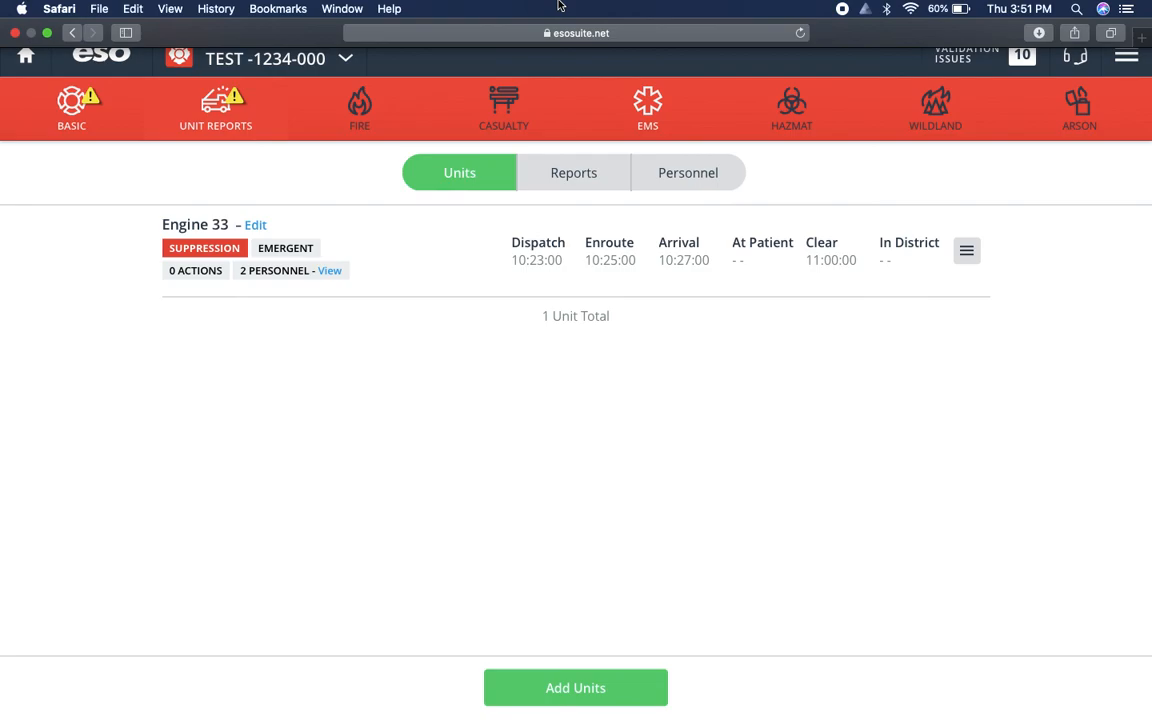